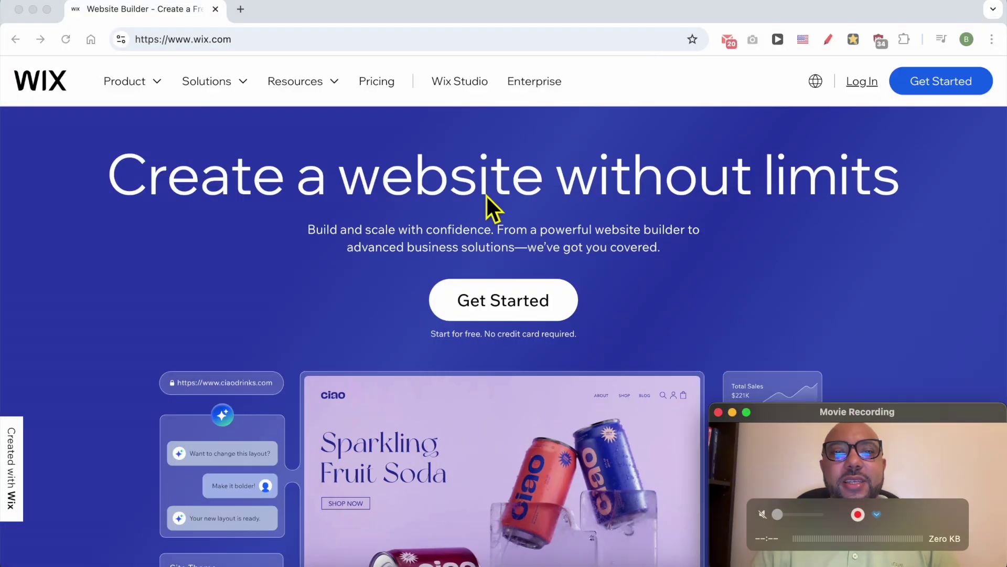
# Bring the browser forward and go to the Wix Log In page from the homepage
pyautogui.click(487, 195)
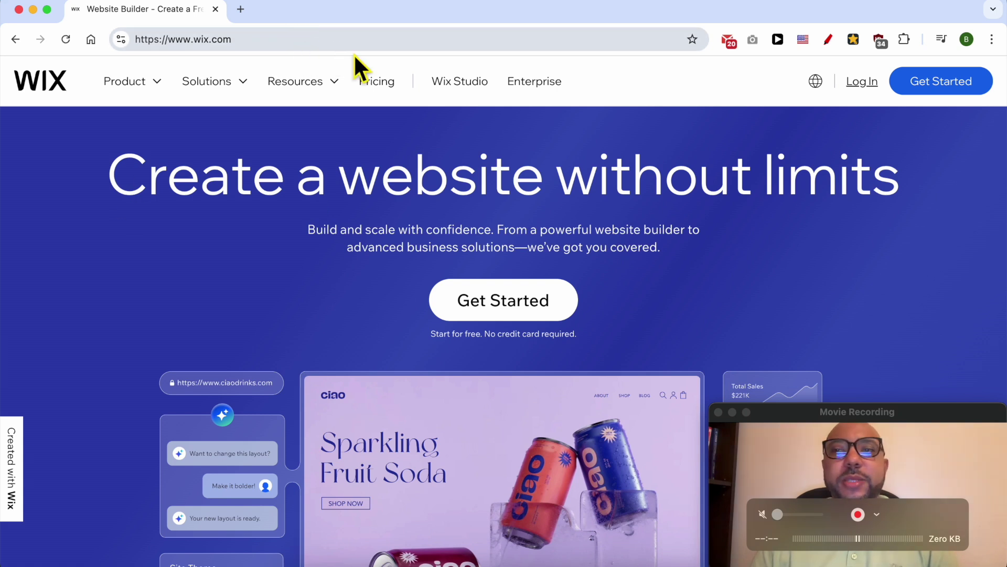
pyautogui.click(862, 81)
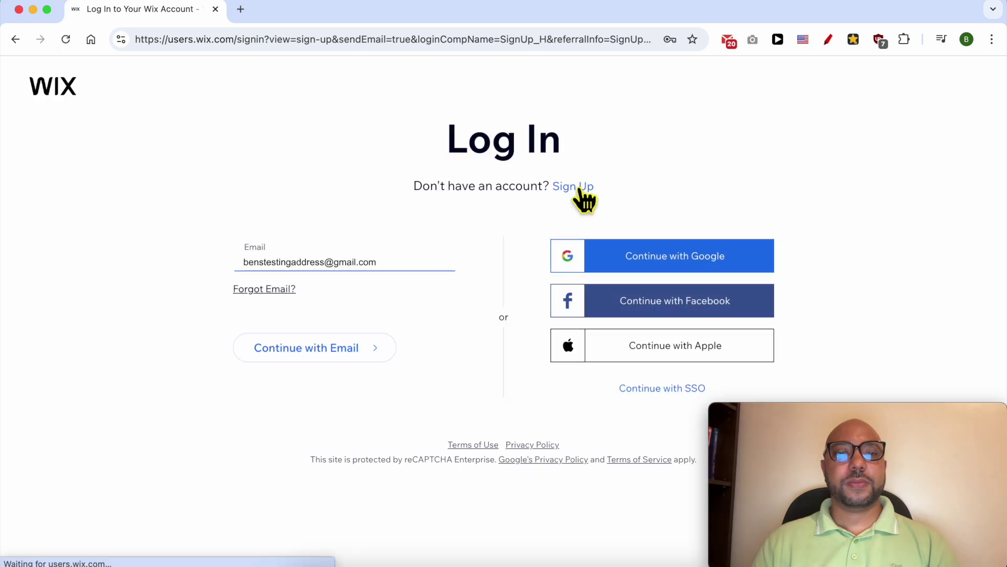
# Sign in to Wix with the saved Google account
pyautogui.click(362, 348)
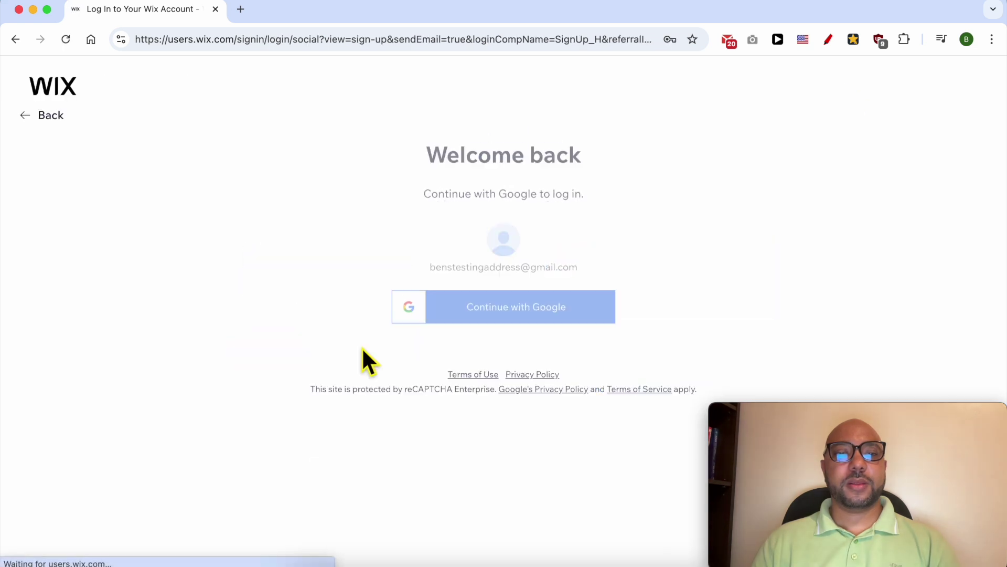
pyautogui.click(502, 301)
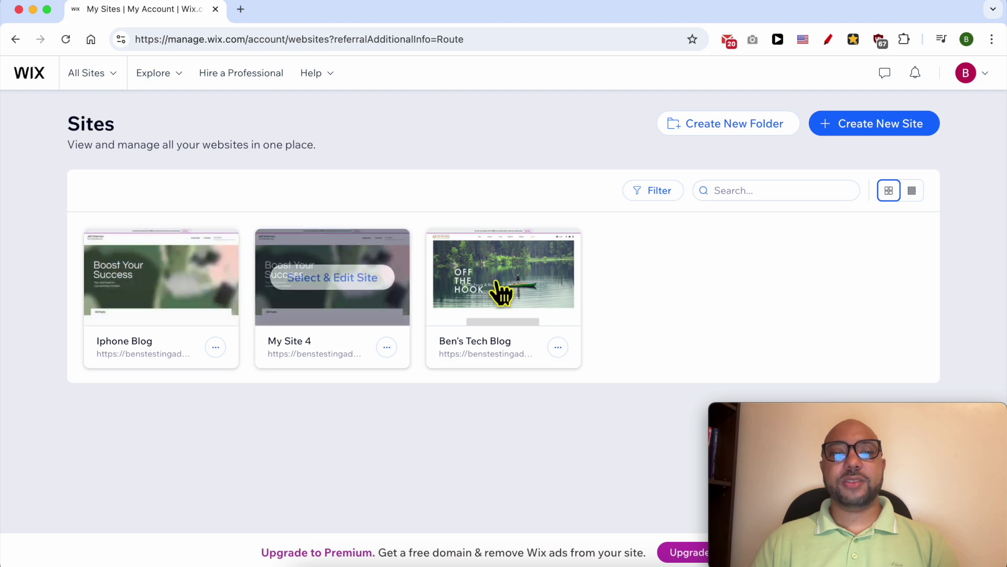
# Use Select & Edit Site on the Ben's Tech Blog card to open its dashboard
pyautogui.moveTo(550, 277)
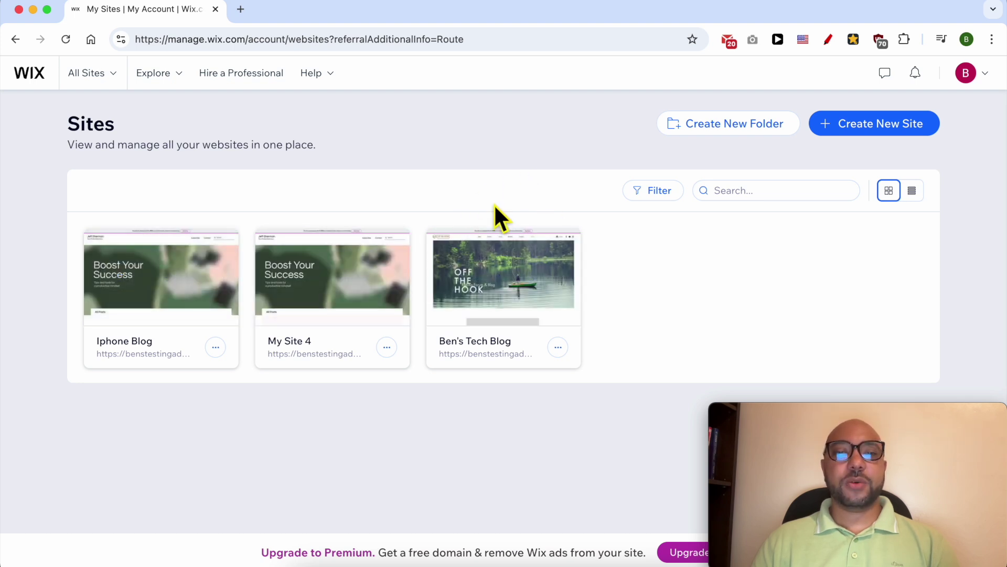
pyautogui.moveTo(506, 289)
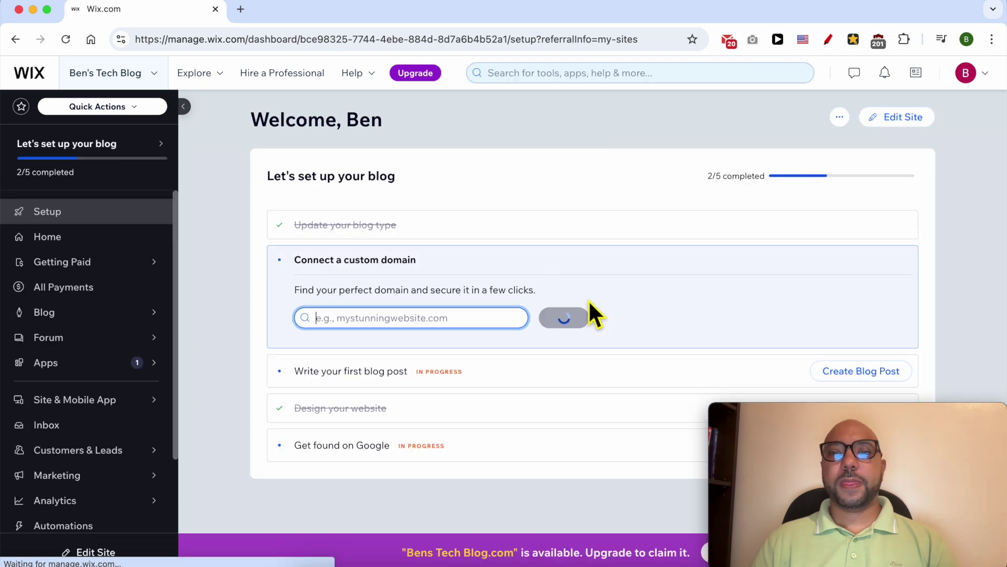
# Launch the website editor for Ben's Tech Blog with Edit Site
pyautogui.click(893, 118)
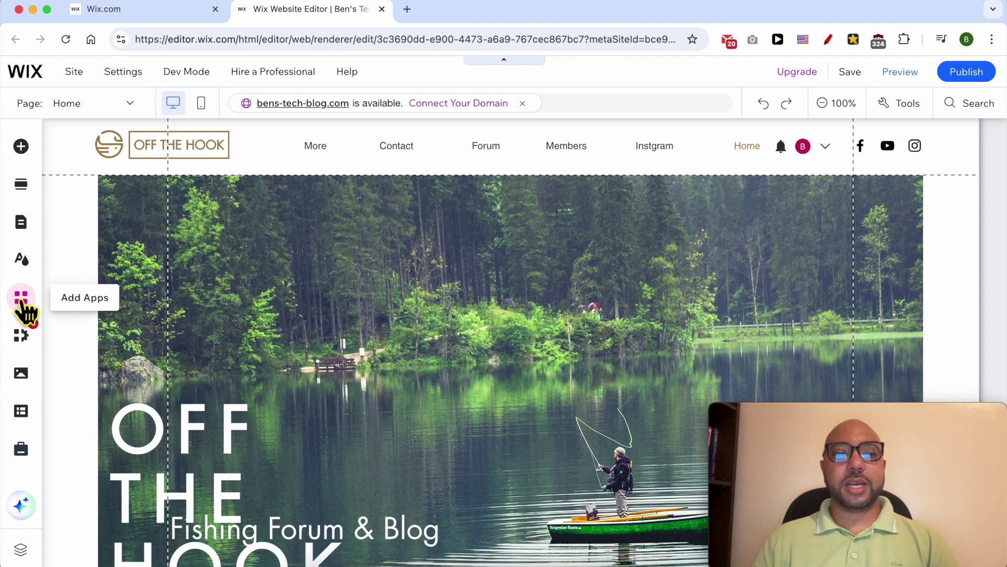
# Search the App Market for 'wix site s' to find Wix Site Search
pyautogui.click(21, 303)
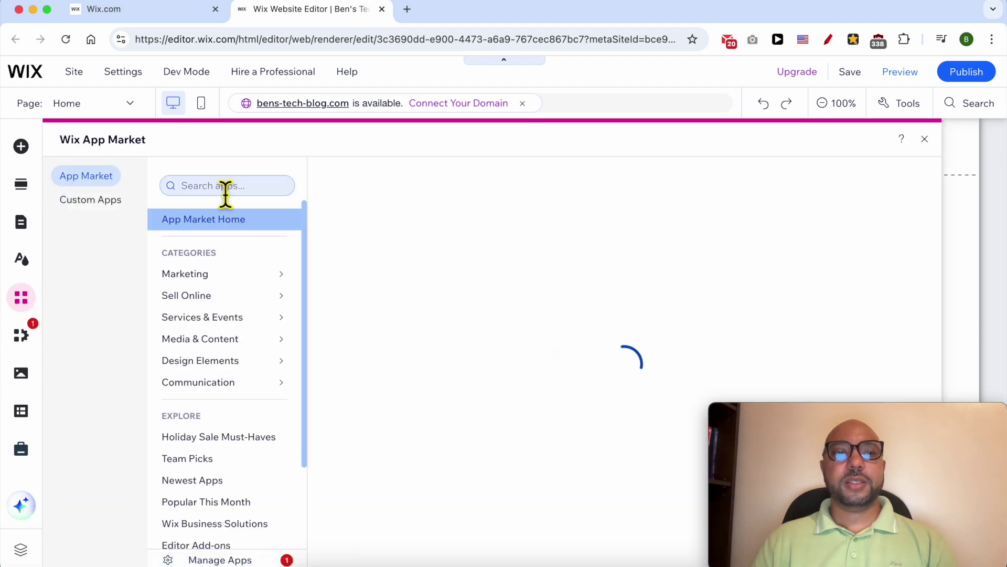
pyautogui.click(225, 186)
pyautogui.write('wix site search')
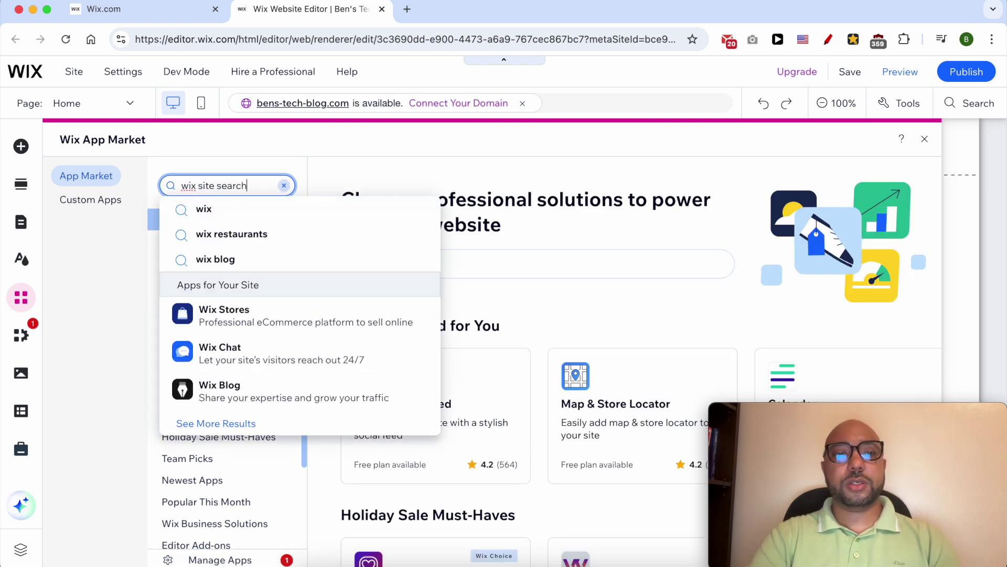
pyautogui.press('Return')
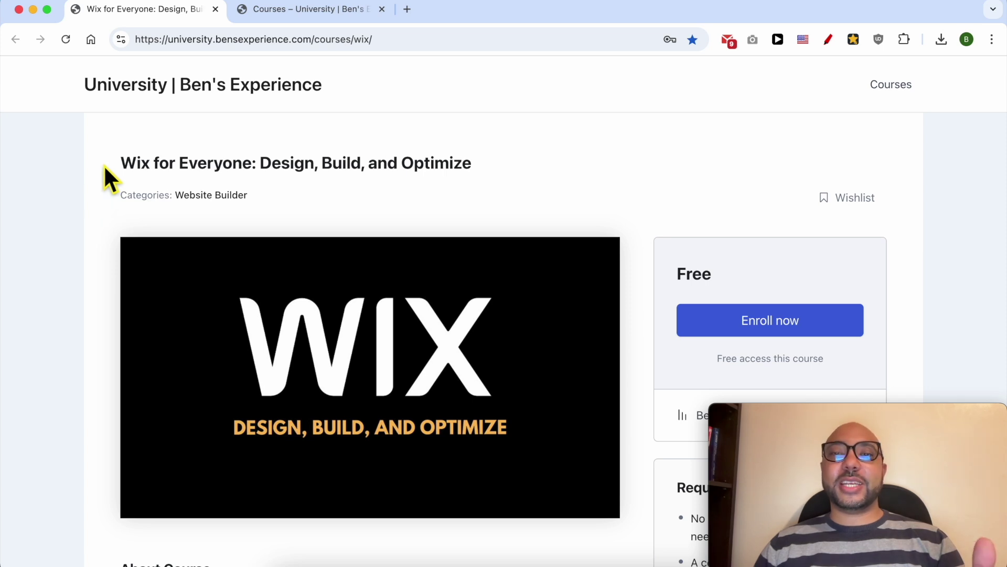
# Highlight 'Wix for Everyone' in the title and expand Basic Website Editing and Embedding Content
pyautogui.moveTo(104, 166); pyautogui.dragTo(257, 169)
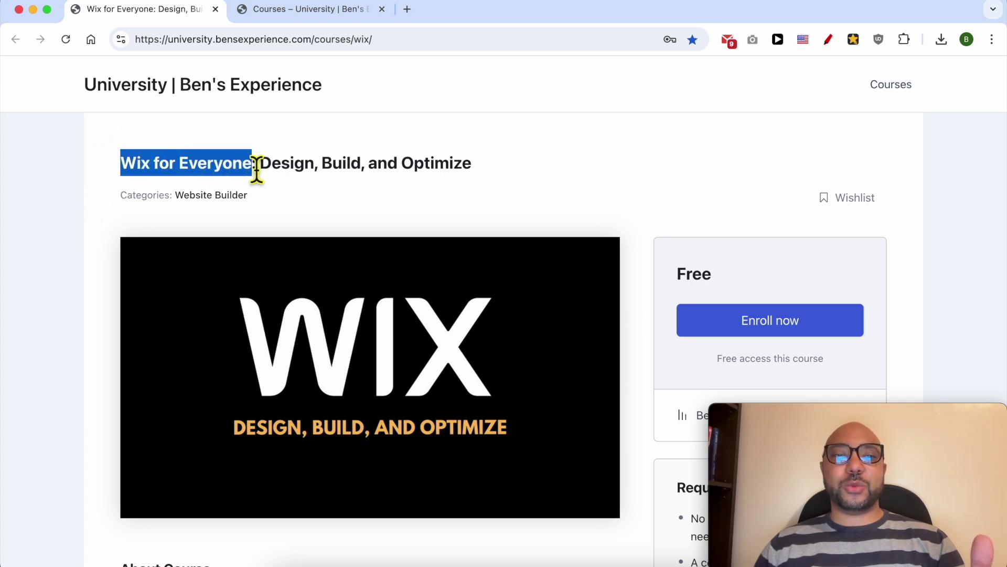
pyautogui.scroll(-5, 257, 213)
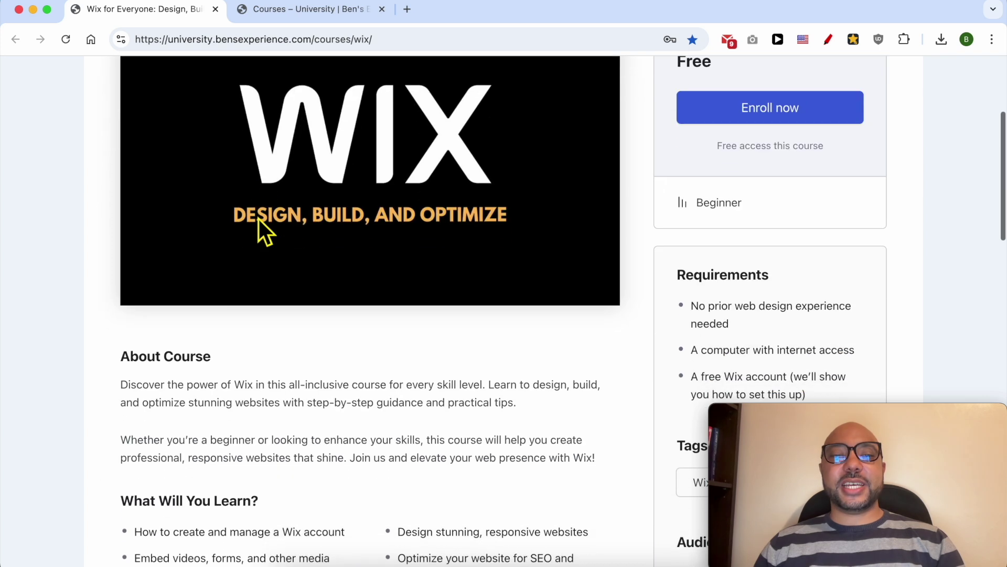
pyautogui.scroll(-8, 260, 219)
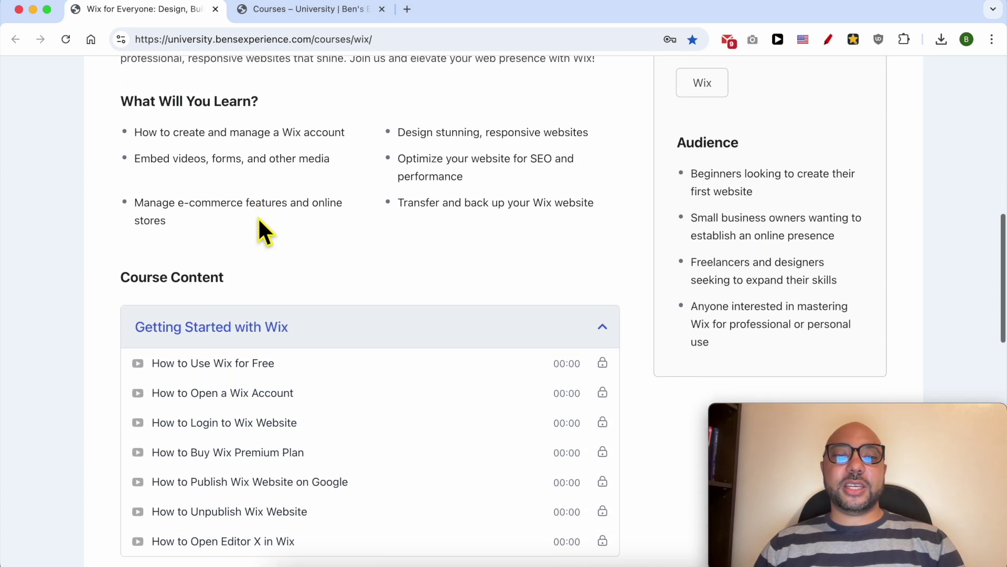
pyautogui.scroll(-1, 259, 220)
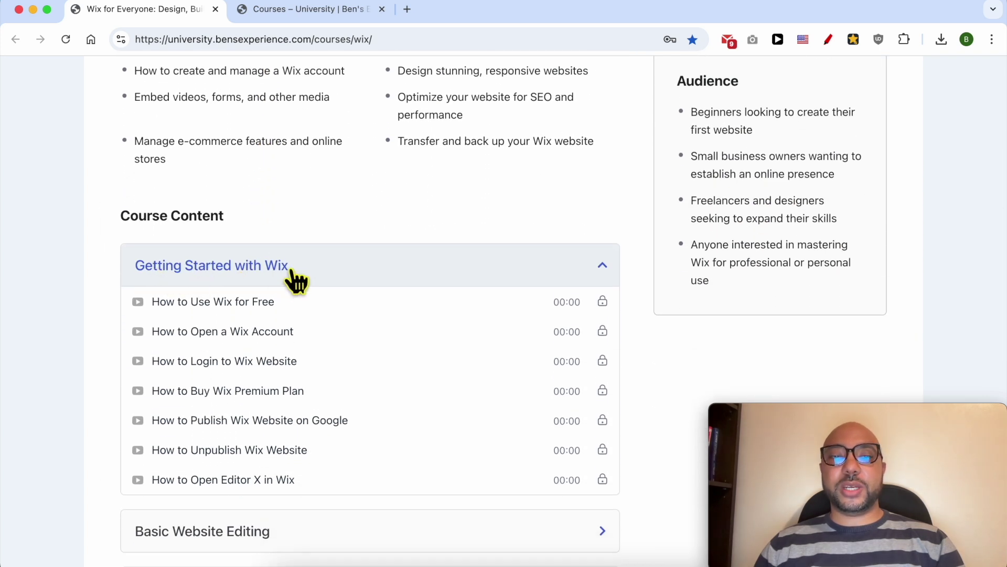
pyautogui.scroll(-5, 226, 325)
pyautogui.click(216, 315)
pyautogui.scroll(-4, 286, 304)
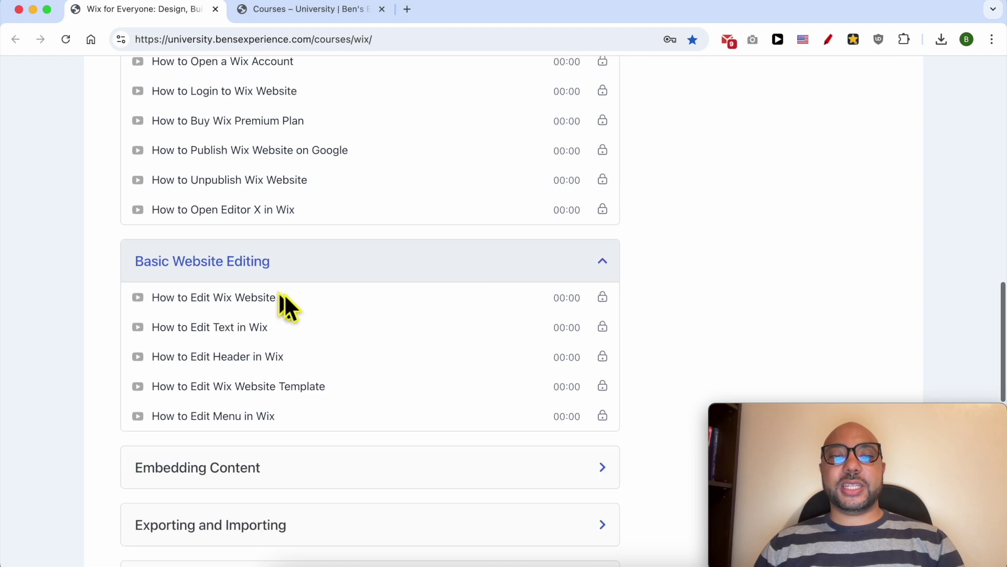
pyautogui.click(240, 328)
# Expand the Exporting and Importing, Removing and Resetting, and Restoring and Transferring sections
pyautogui.scroll(-2, 221, 335)
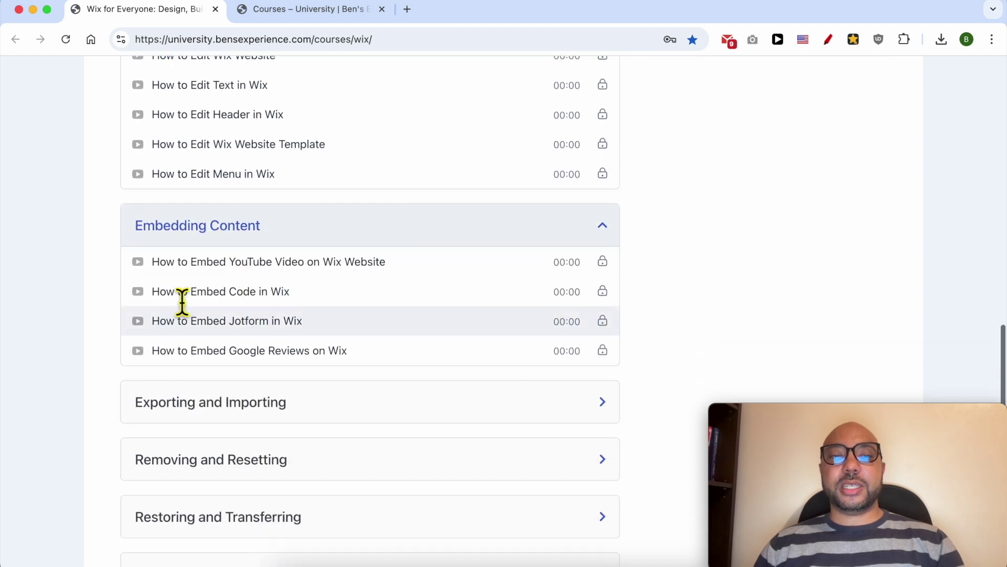
pyautogui.scroll(-2, 320, 278)
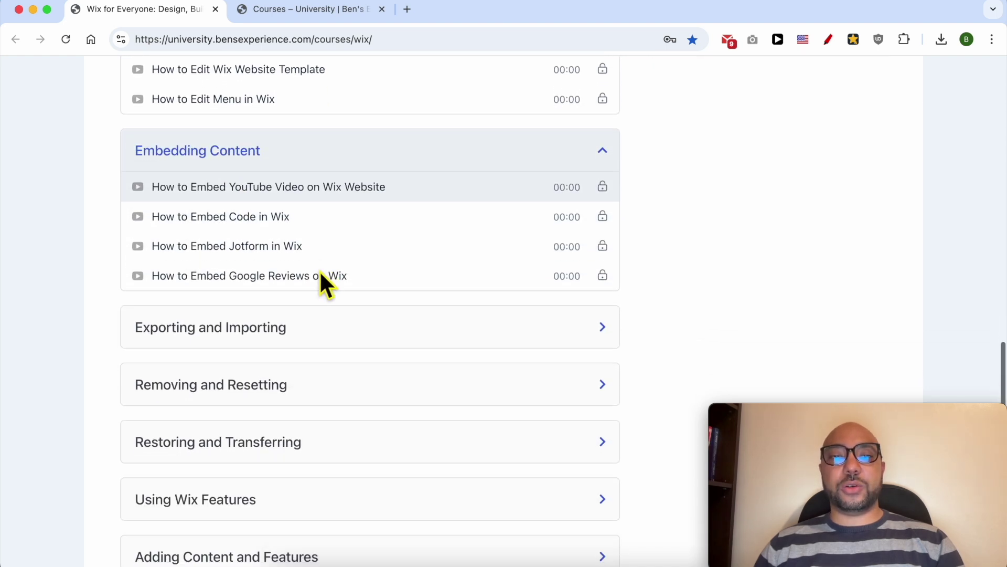
pyautogui.click(237, 300)
pyautogui.scroll(-3, 239, 317)
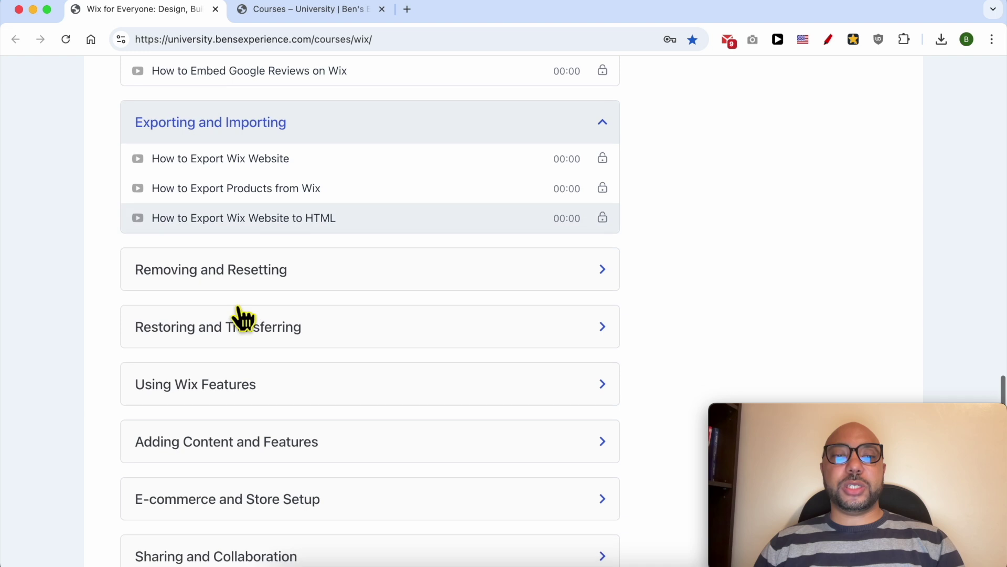
pyautogui.click(203, 286)
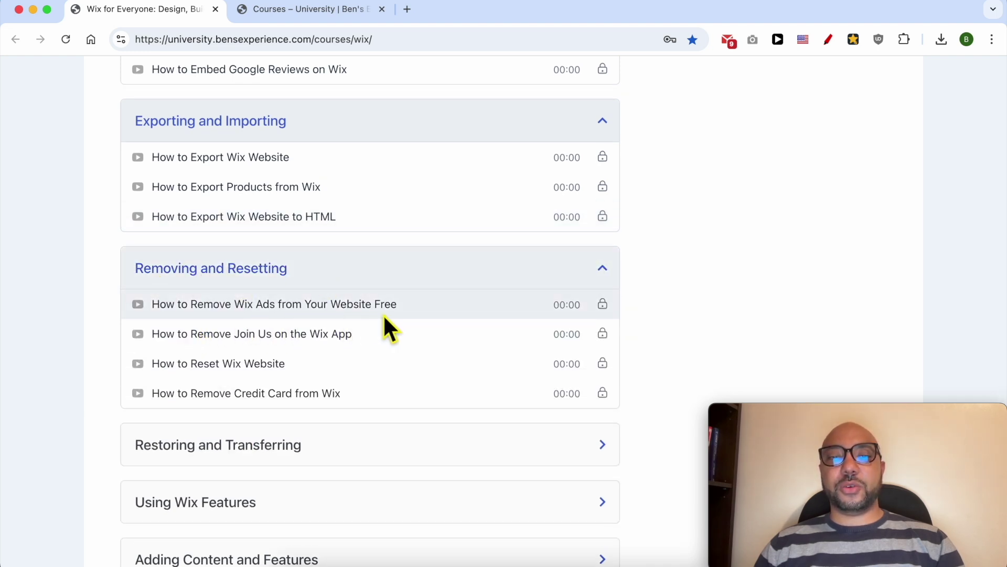
pyautogui.scroll(-4, 393, 322)
pyautogui.click(198, 249)
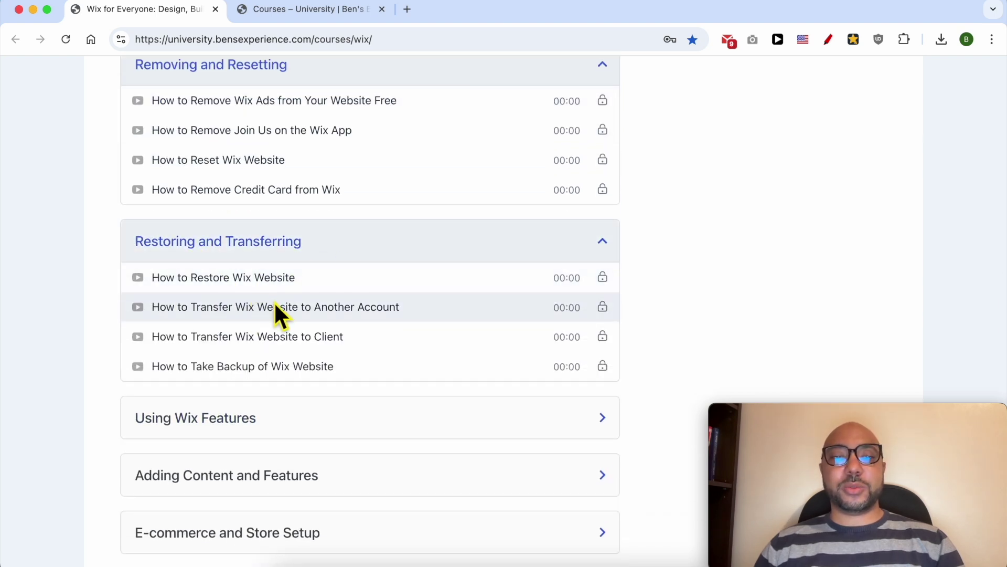
pyautogui.scroll(-1, 236, 325)
# Select the backup lesson line, then expand Using Wix Features and Adding Content and Features
pyautogui.doubleClick(183, 357)
pyautogui.tripleClick(183, 357)
pyautogui.scroll(-4, 189, 341)
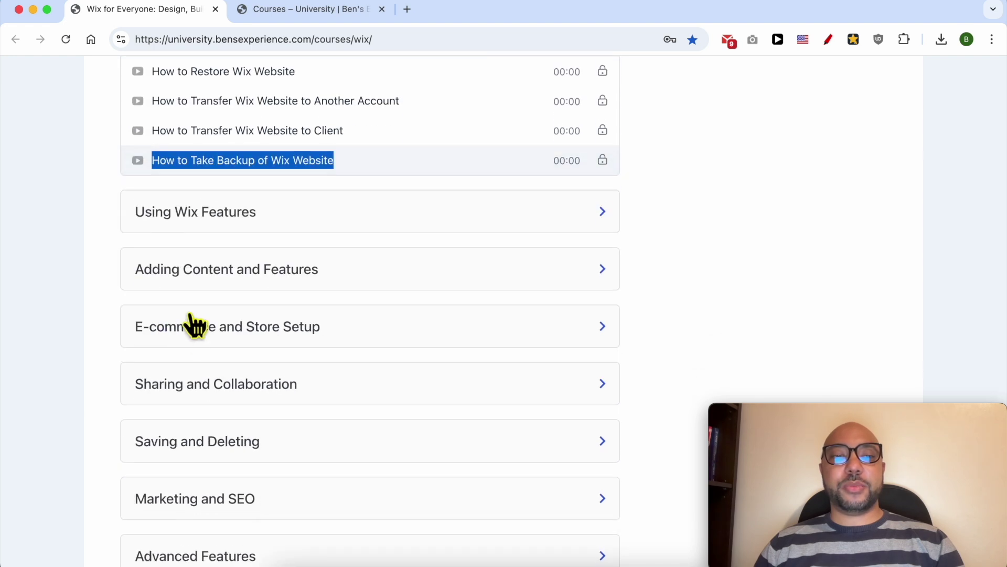
pyautogui.click(210, 206)
pyautogui.scroll(-2, 260, 219)
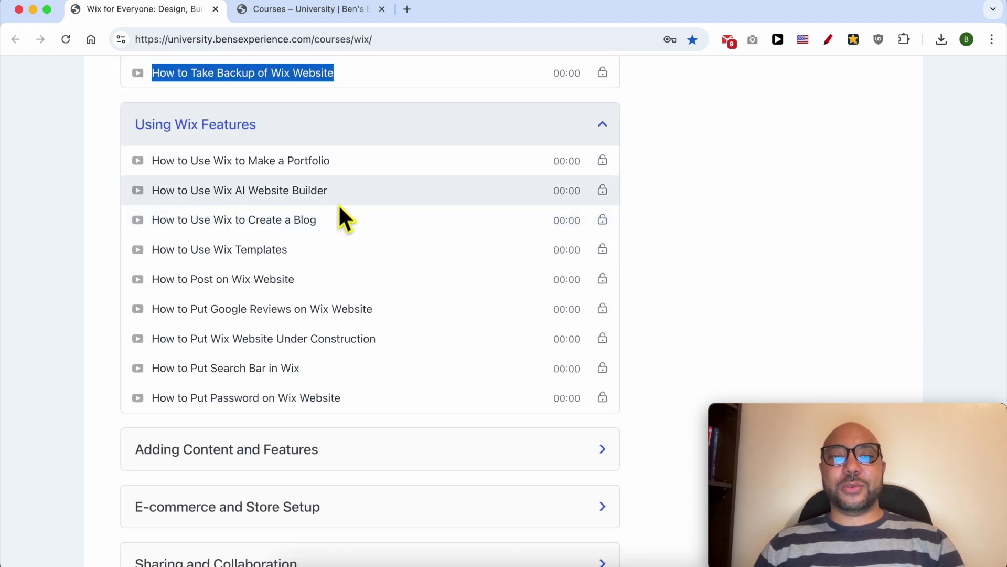
pyautogui.scroll(-3, 344, 220)
pyautogui.click(284, 295)
# Expand the E-commerce and Store Setup, Sharing and Collaboration, and Saving and Deleting sections
pyautogui.scroll(-2, 315, 278)
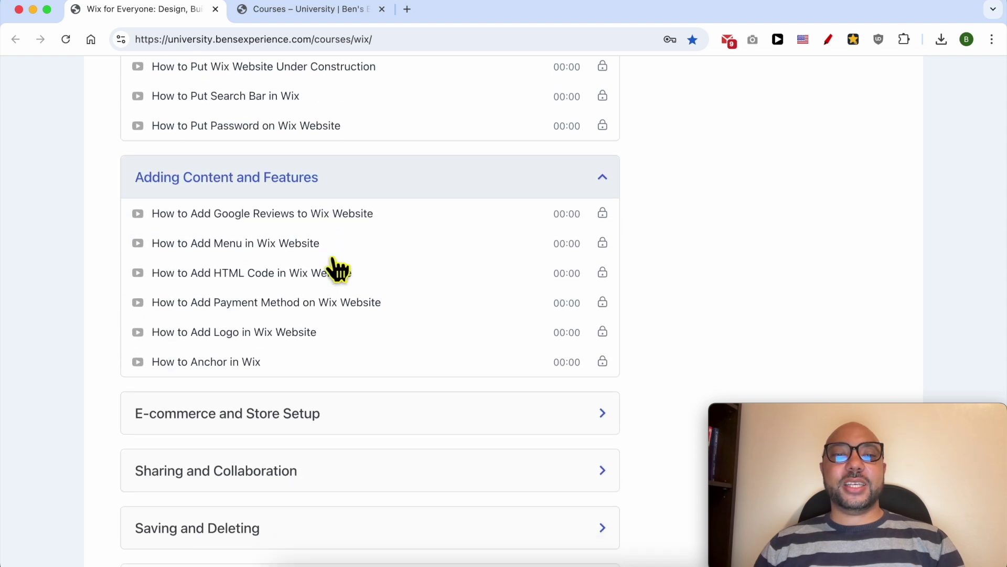
pyautogui.scroll(-1, 338, 269)
pyautogui.scroll(-3, 221, 318)
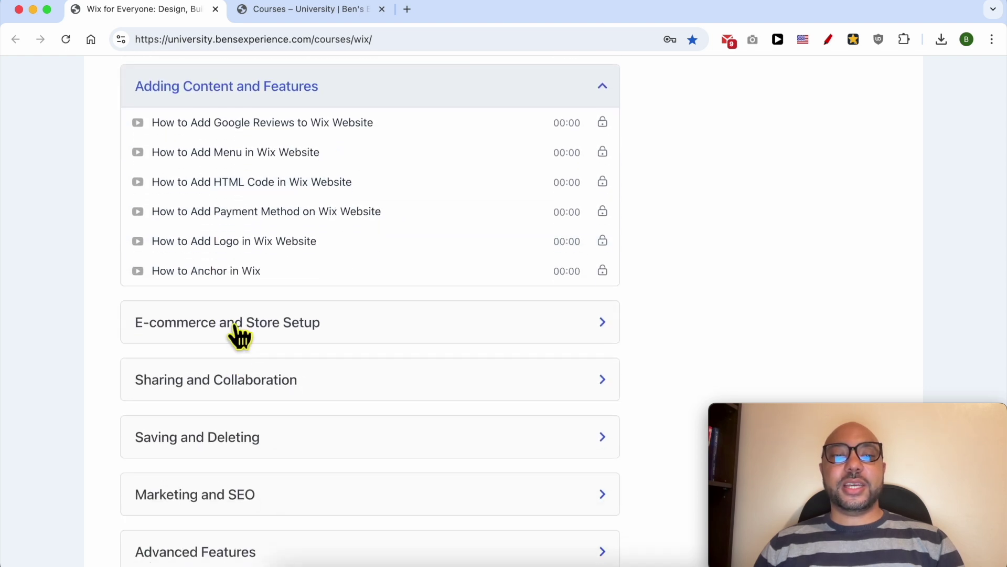
pyautogui.click(236, 334)
pyautogui.scroll(-5, 240, 335)
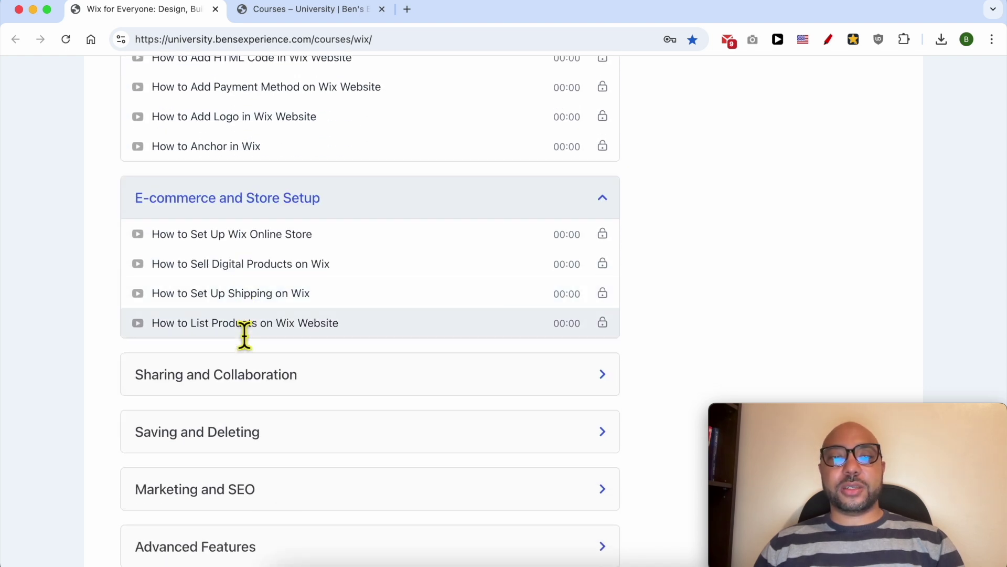
pyautogui.scroll(-3, 243, 333)
pyautogui.click(239, 237)
pyautogui.scroll(-4, 258, 287)
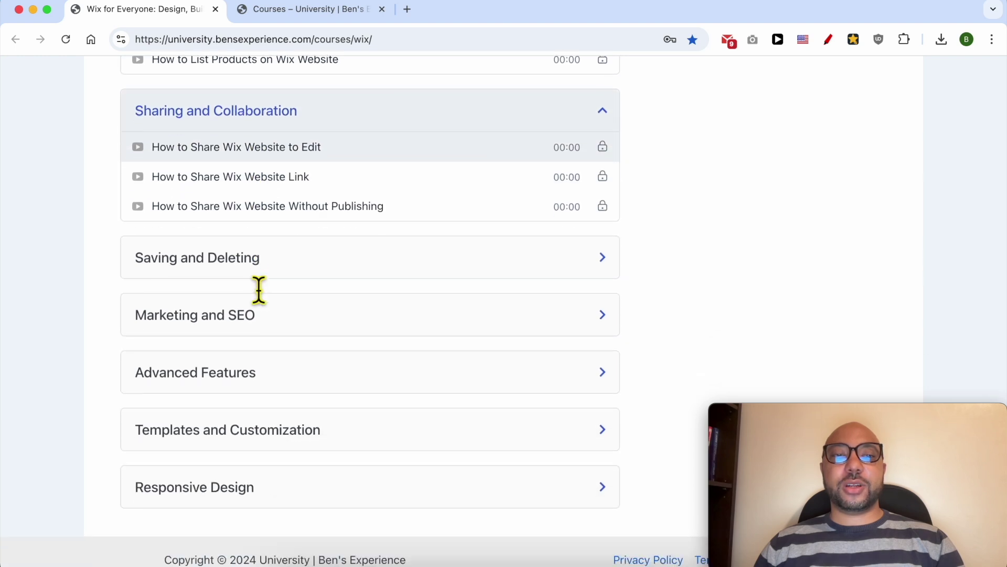
pyautogui.click(241, 239)
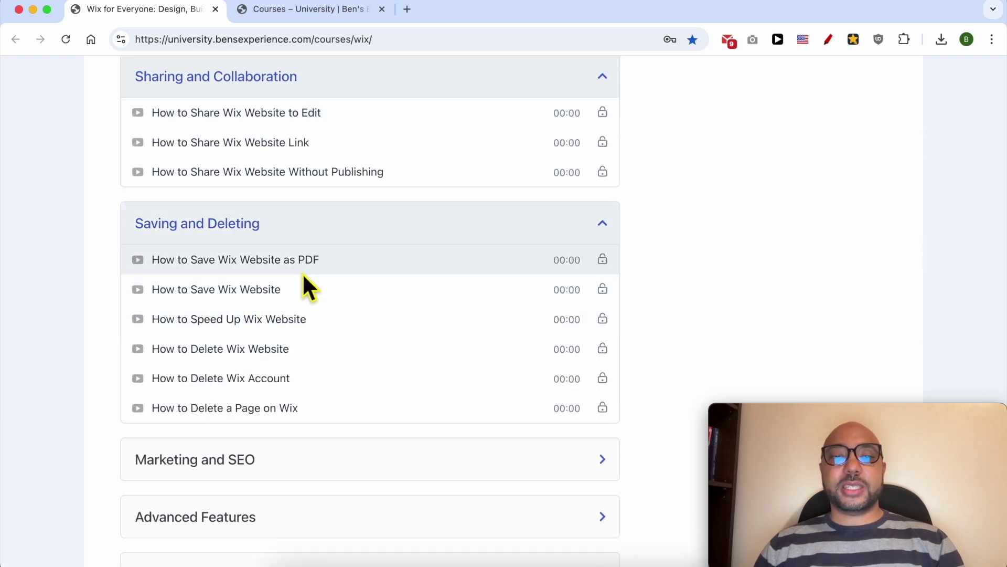
# Expand Marketing and SEO, Advanced Features, Templates and Customization, and Responsive Design
pyautogui.scroll(-3, 293, 336)
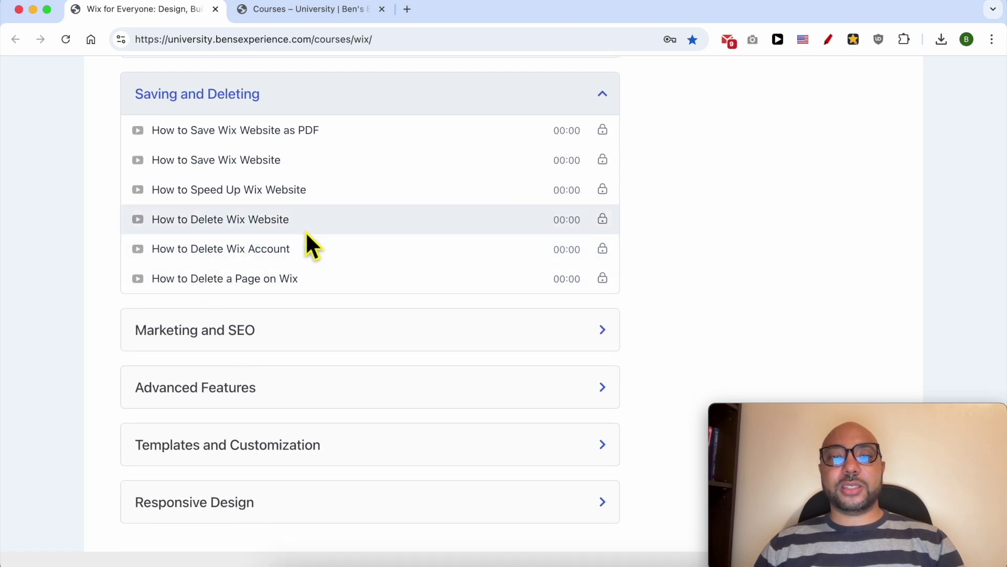
pyautogui.click(242, 336)
pyautogui.scroll(-4, 247, 347)
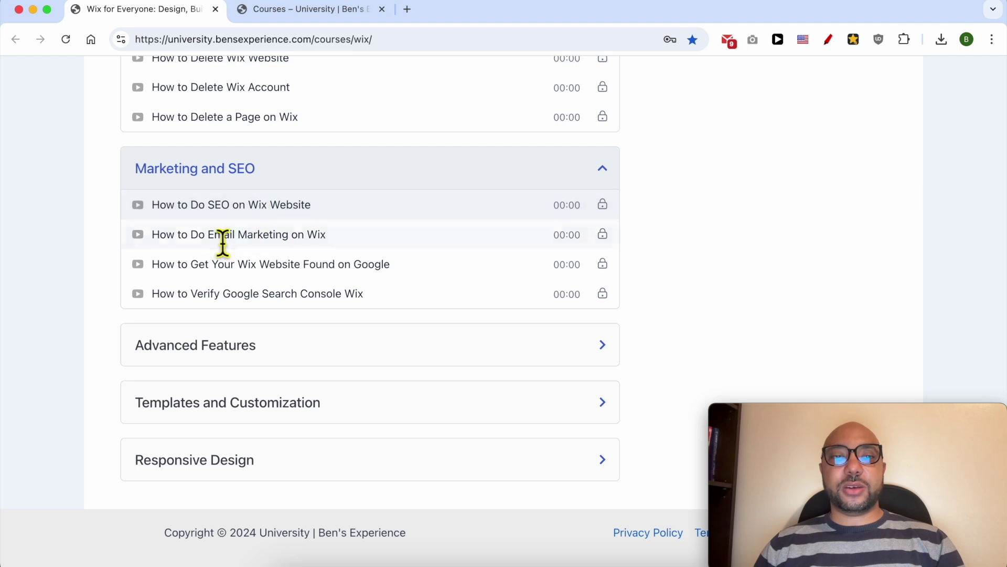
pyautogui.click(178, 344)
pyautogui.scroll(-4, 162, 239)
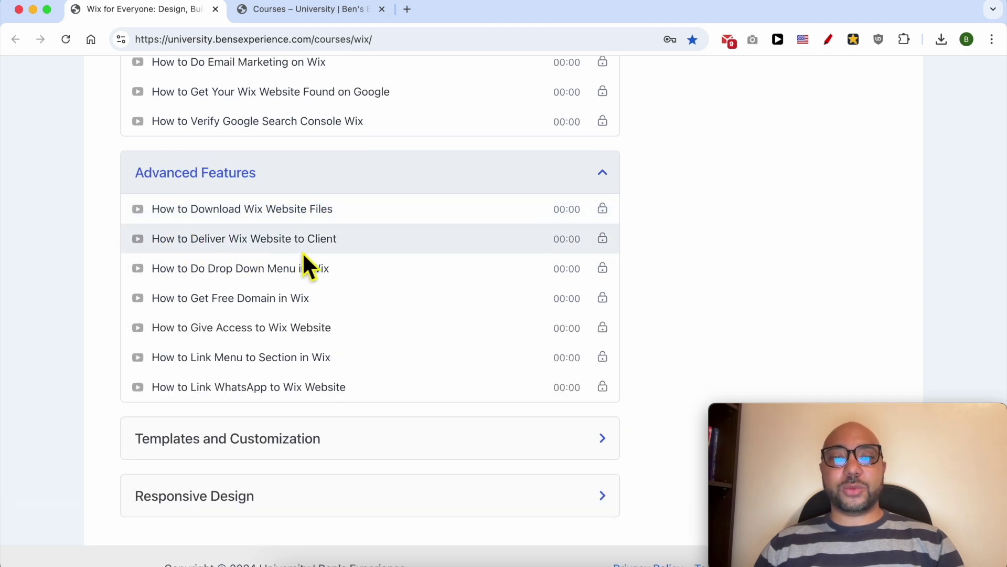
pyautogui.scroll(-2, 289, 335)
pyautogui.click(284, 395)
pyautogui.click(262, 391)
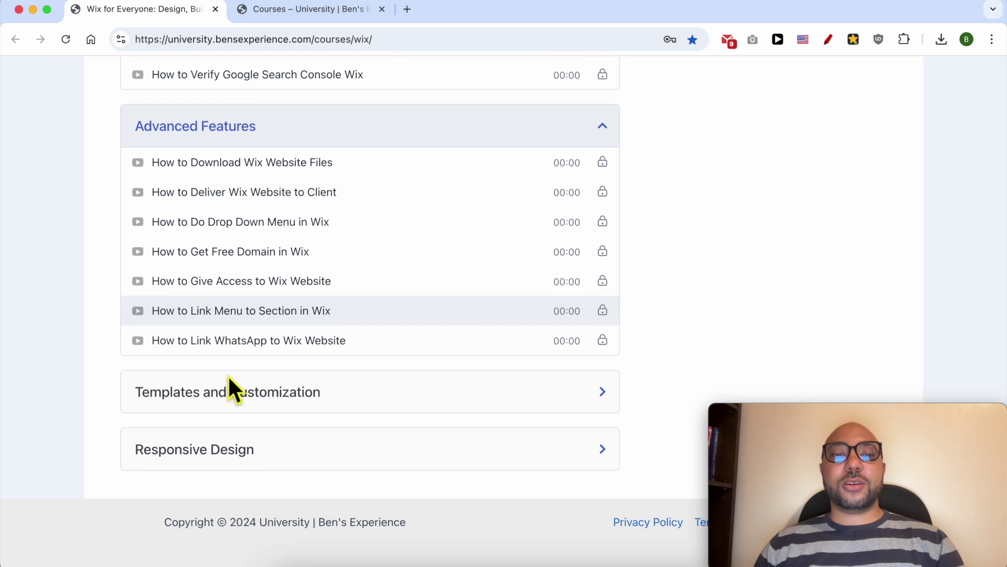
pyautogui.click(231, 391)
pyautogui.scroll(-3, 252, 415)
pyautogui.click(225, 459)
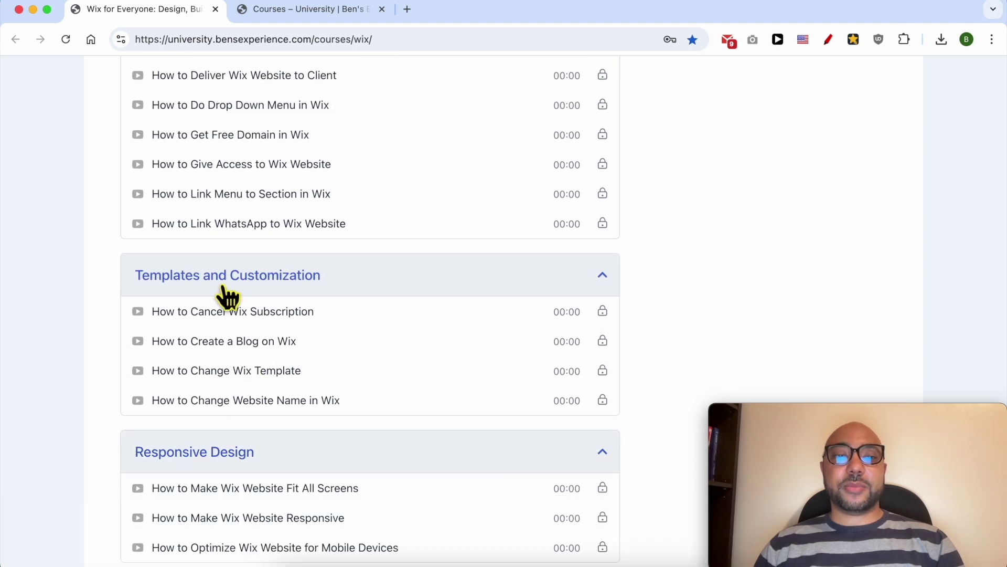
# Select the 'How to Take Backup of Wix Website' title, then switch to the Courses catalog
pyautogui.scroll(-2, 221, 462)
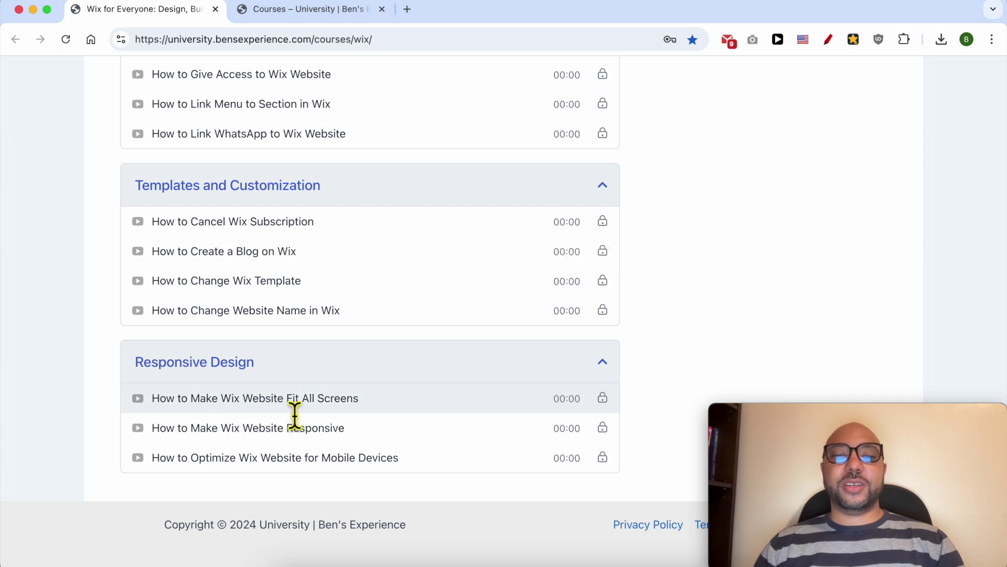
pyautogui.scroll(20, 336, 398)
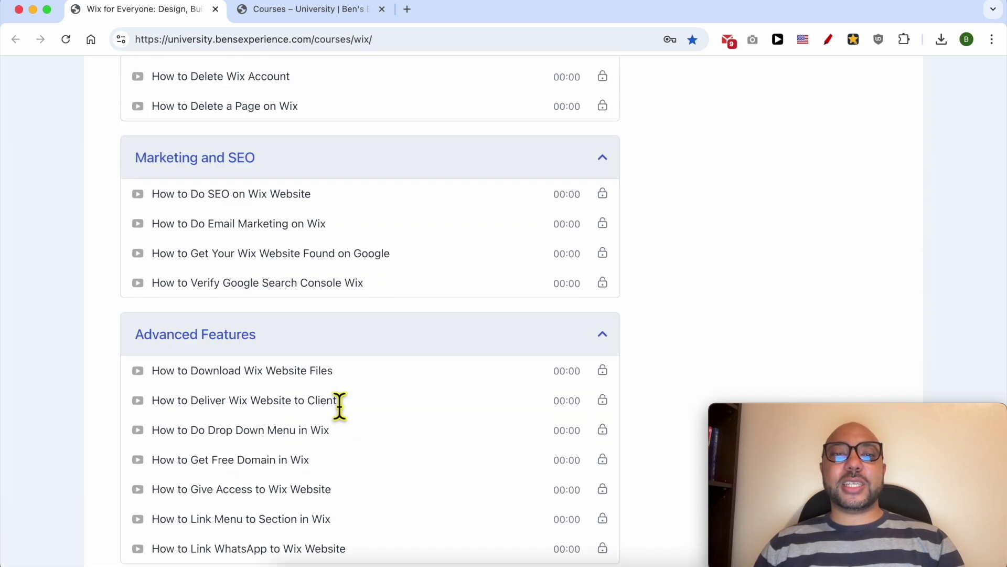
pyautogui.tripleClick(323, 247)
pyautogui.click(313, 12)
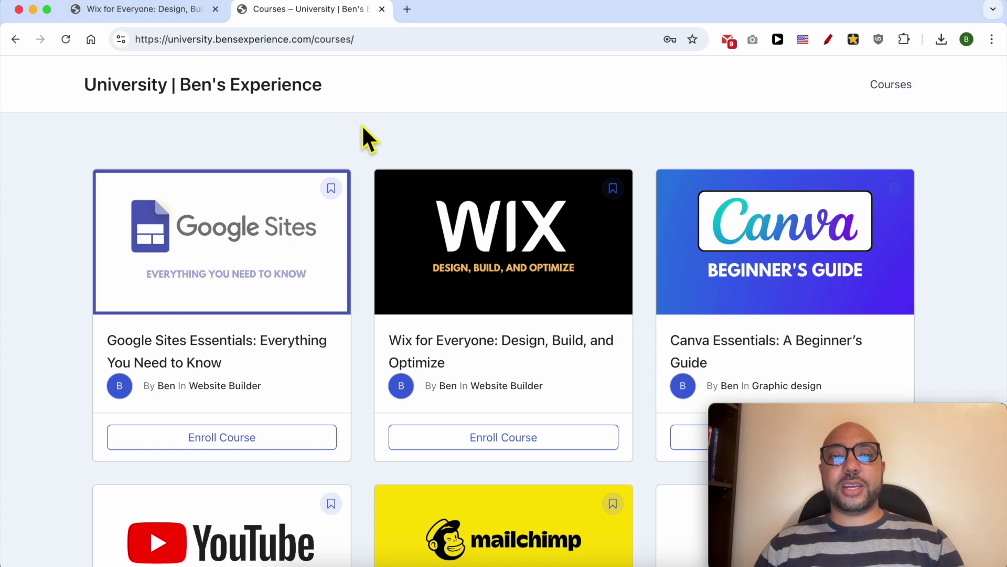
# Scroll down the course grid to browse more course cards
pyautogui.scroll(-8, 363, 126)
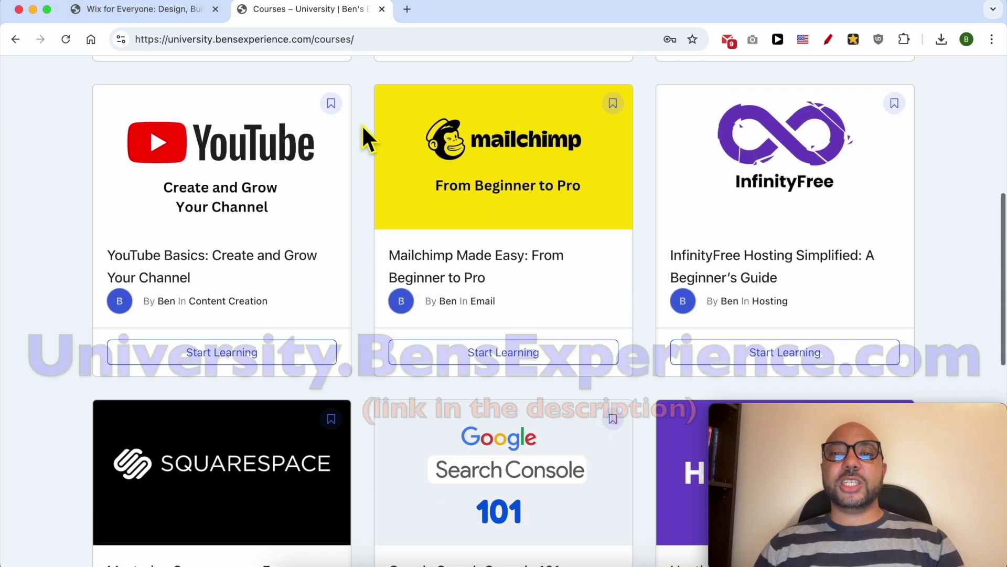
pyautogui.scroll(-6, 363, 125)
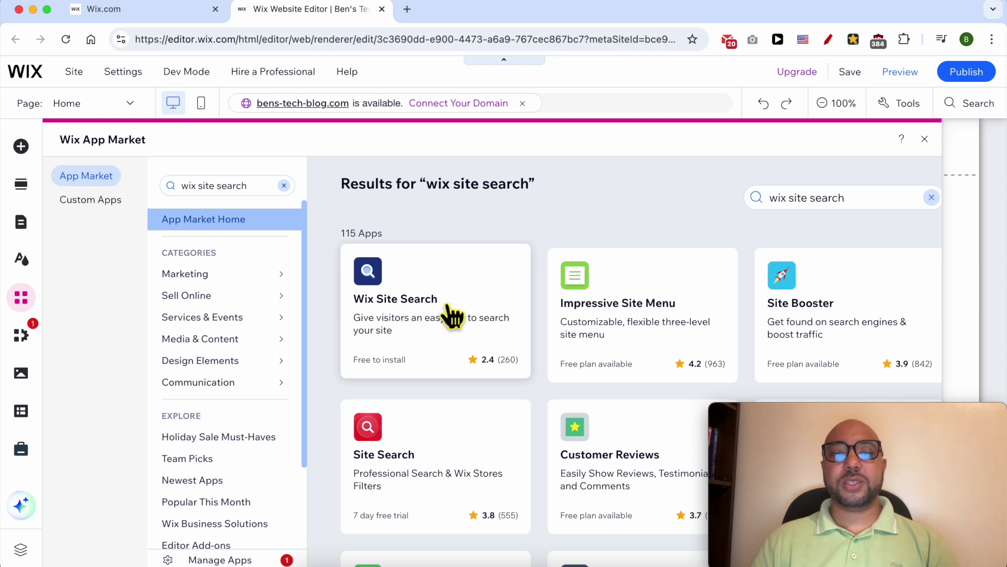
# Open the Wix Site Search app details and add it to the site
pyautogui.click(443, 314)
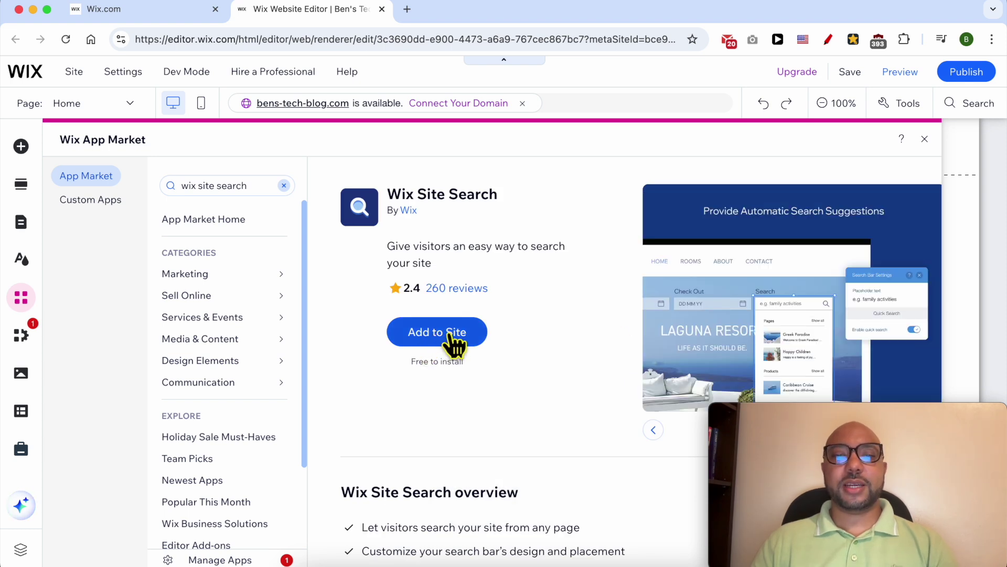
pyautogui.click(450, 335)
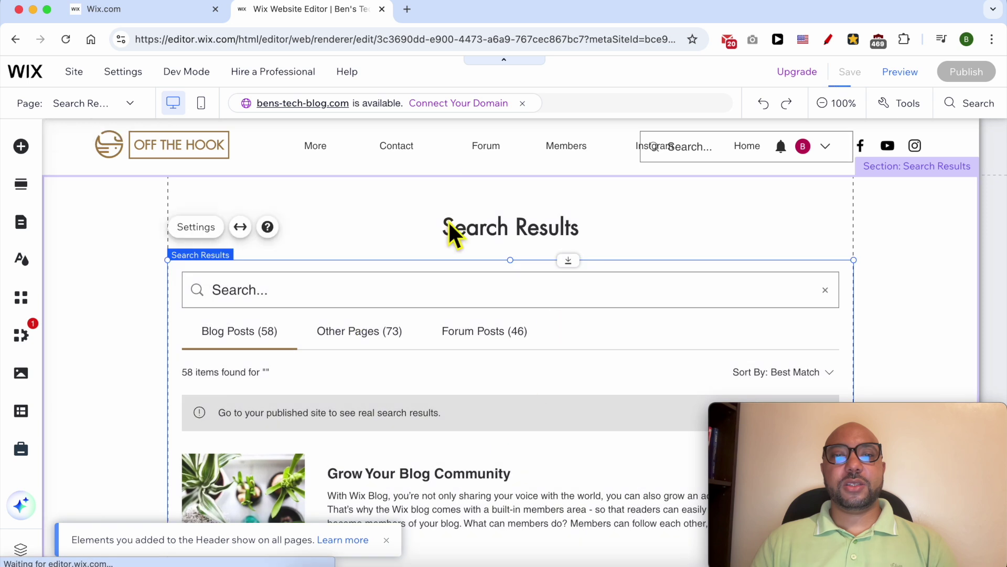
pyautogui.scroll(-6, 488, 385)
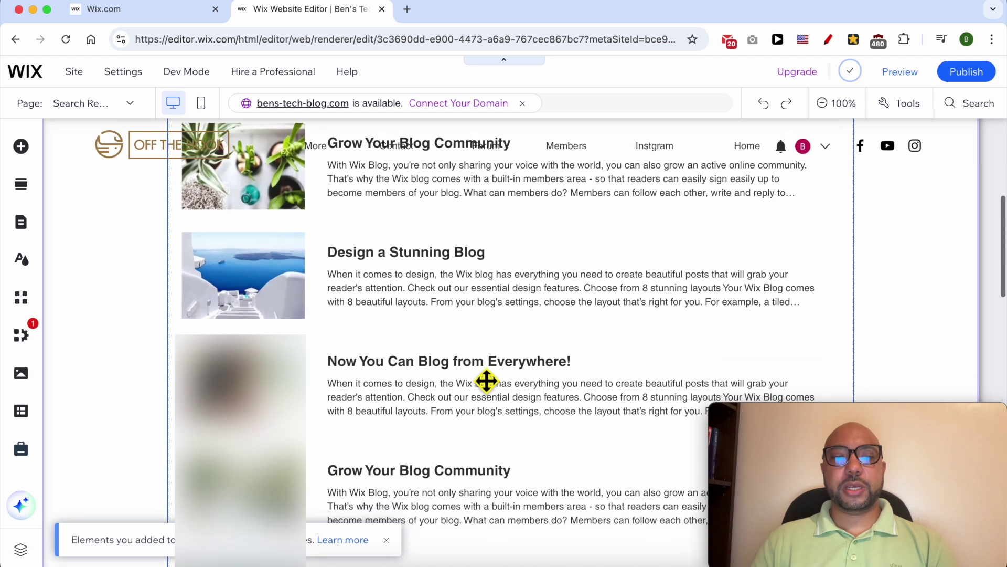
pyautogui.scroll(6, 487, 381)
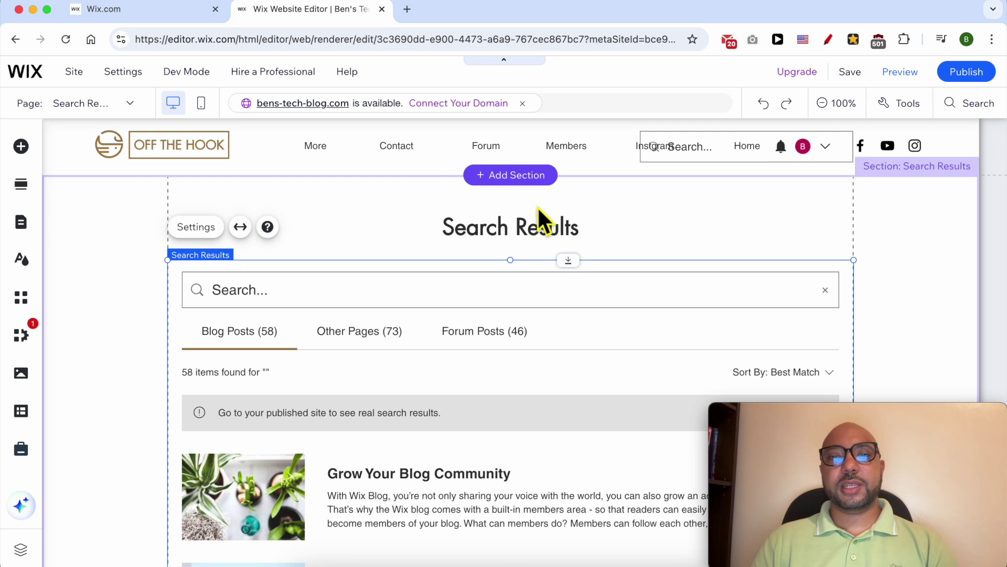
pyautogui.moveTo(522, 189)
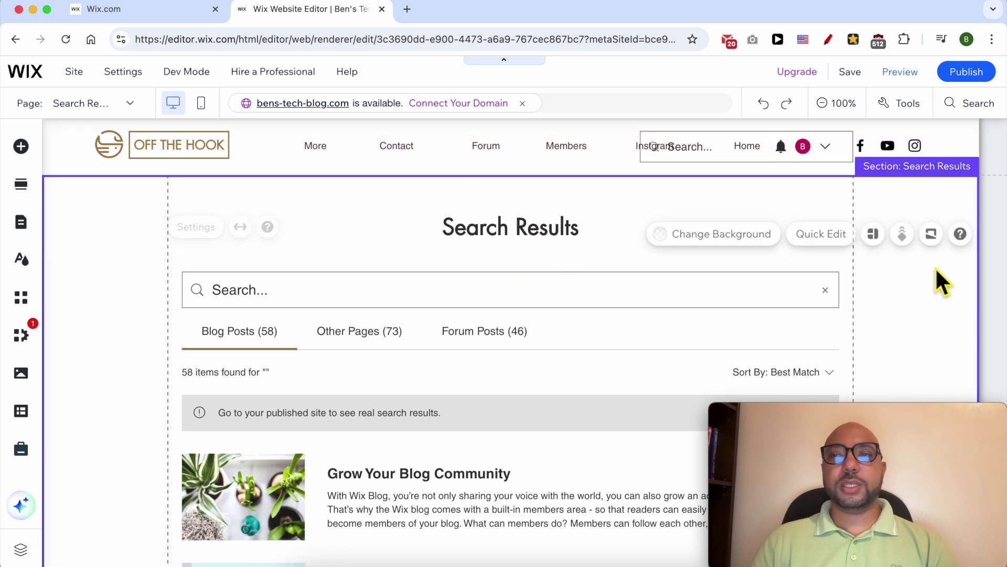
pyautogui.moveTo(964, 86)
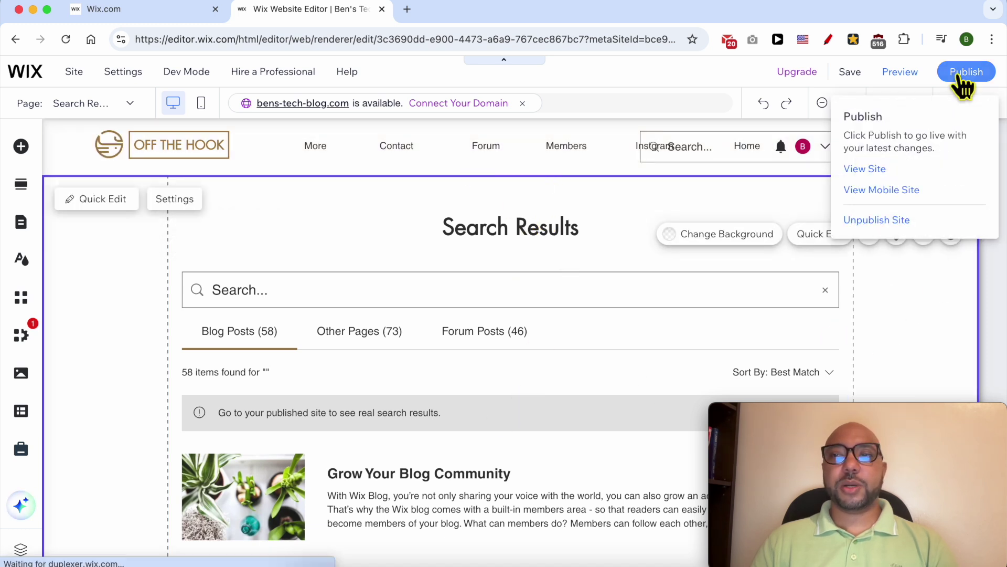
# Publish the site, view it live, then return to the editor and dismiss the confirmation
pyautogui.click(964, 77)
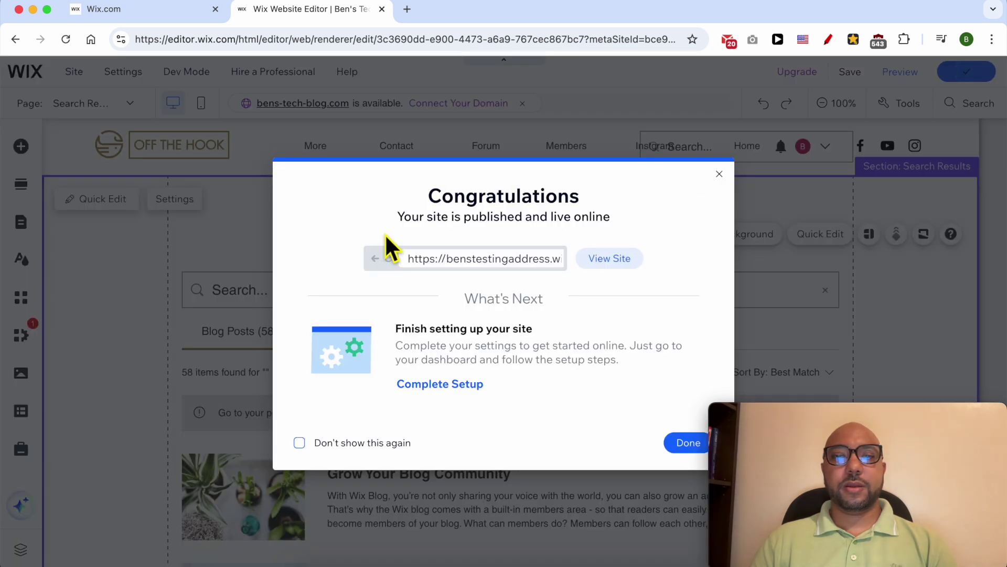
pyautogui.click(608, 263)
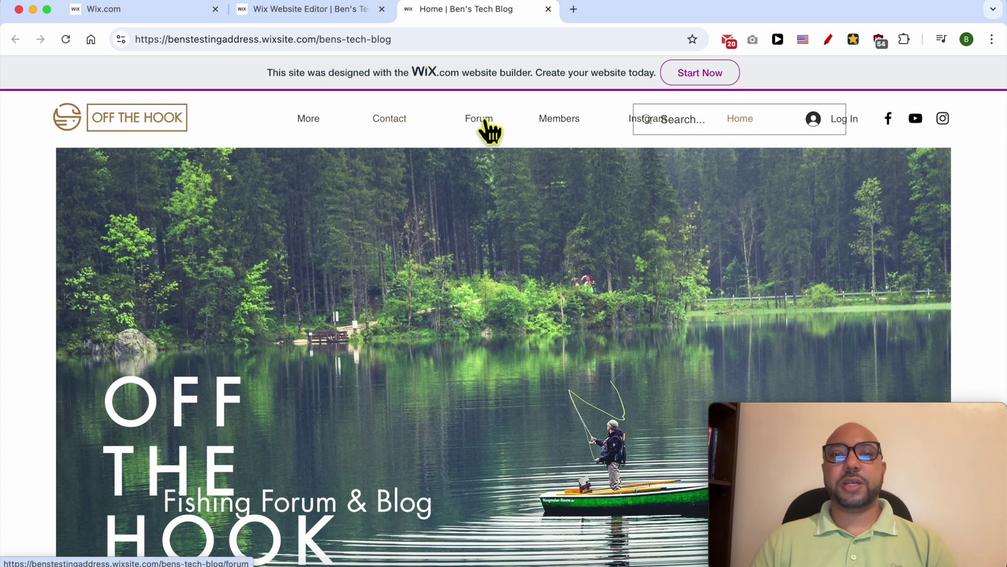
pyautogui.click(300, 13)
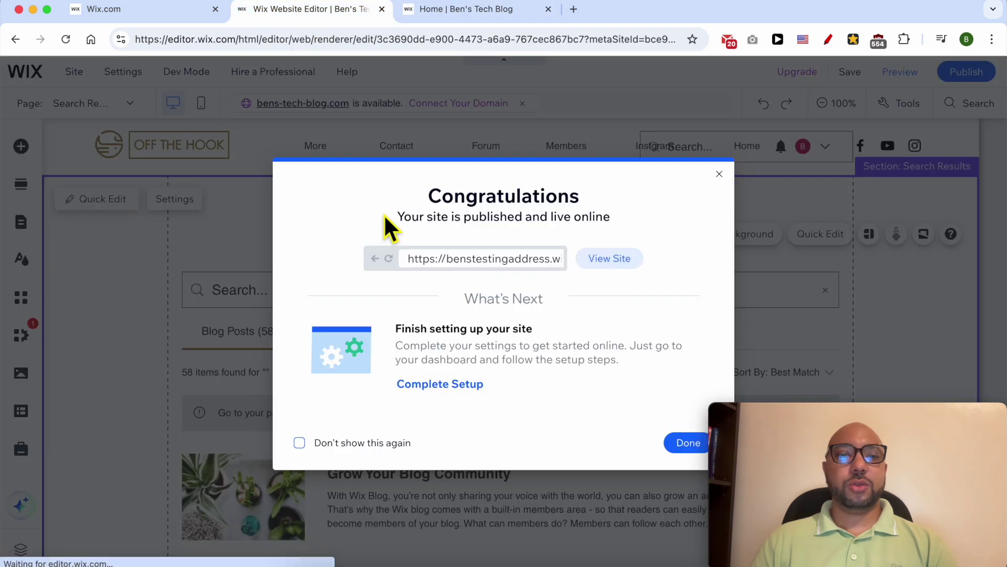
pyautogui.click(720, 175)
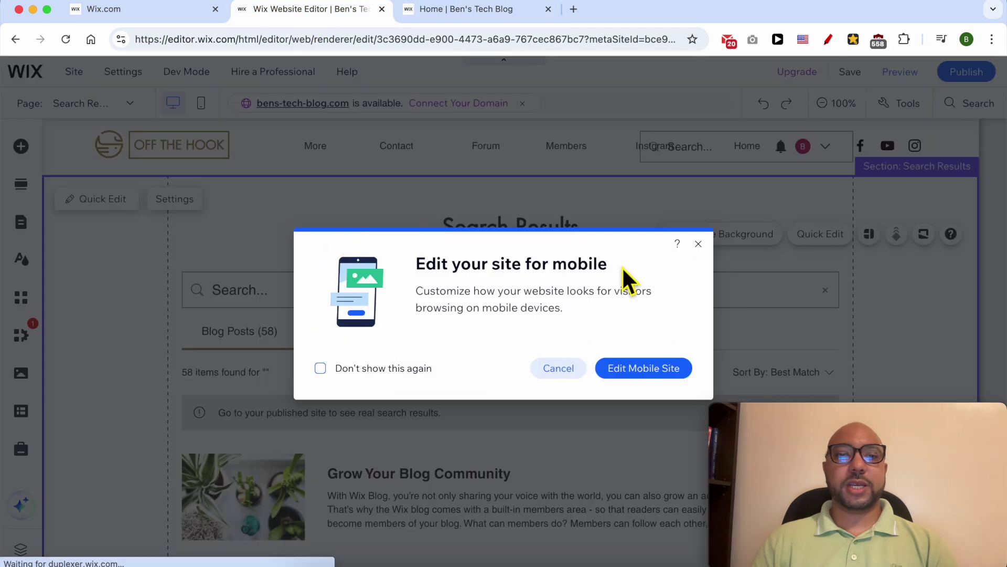
# Dismiss the mobile editing prompt and delete the horizontal navigation menu from the header
pyautogui.click(697, 242)
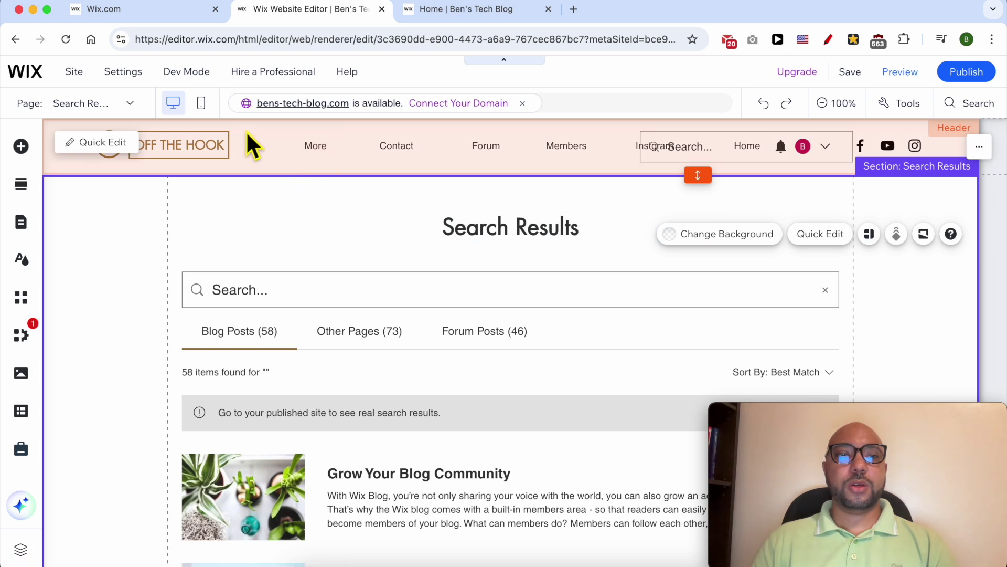
pyautogui.click(246, 132)
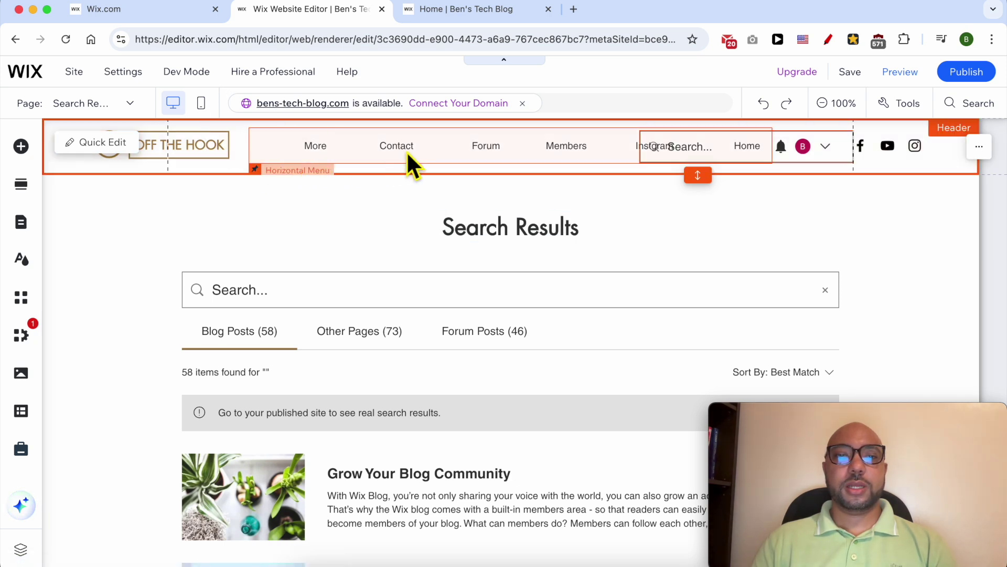
pyautogui.click(366, 135)
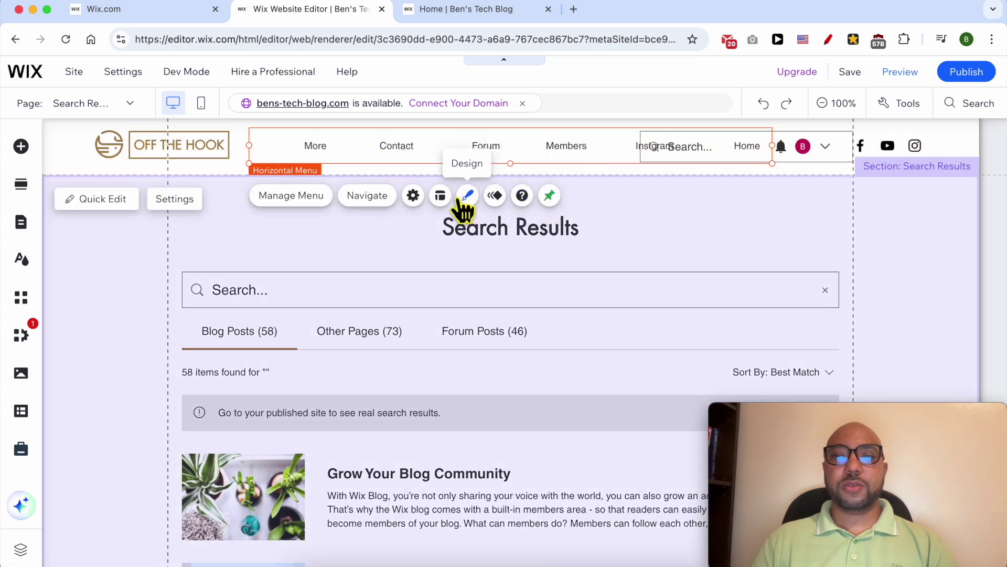
pyautogui.press('Delete')
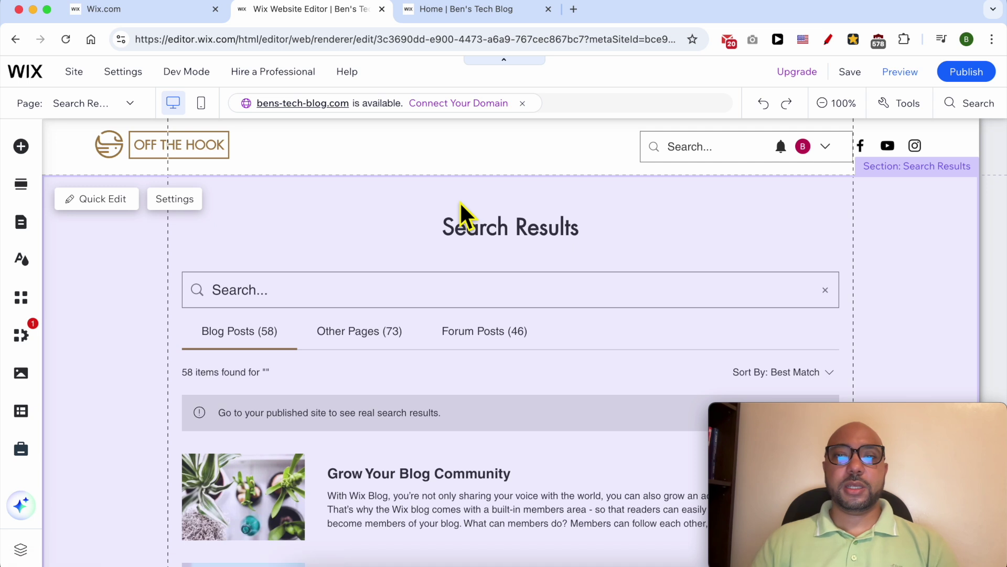
# Move the header search bar left to centre it and widen it beyond about 615 px
pyautogui.moveTo(739, 153); pyautogui.dragTo(528, 155)
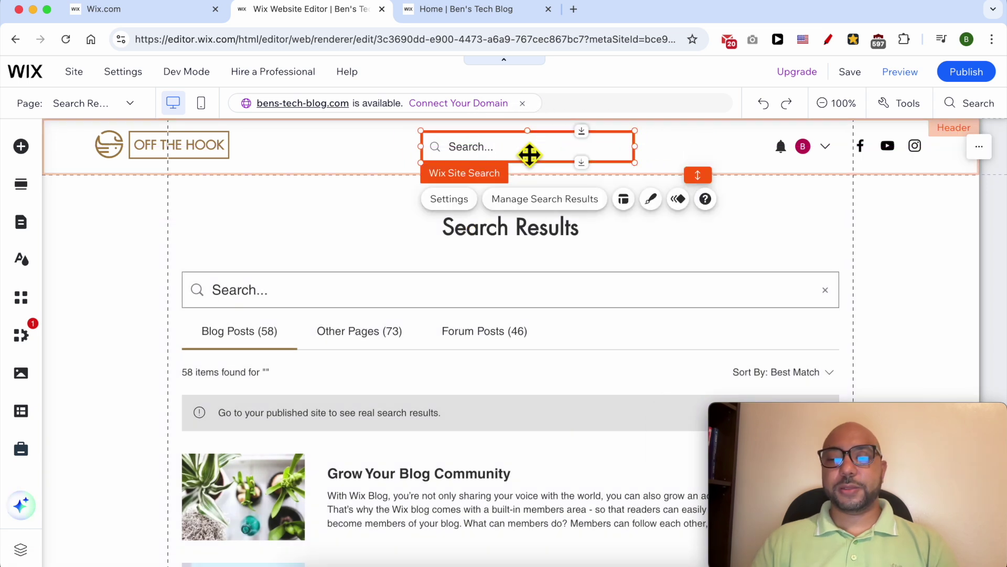
pyautogui.click(360, 162)
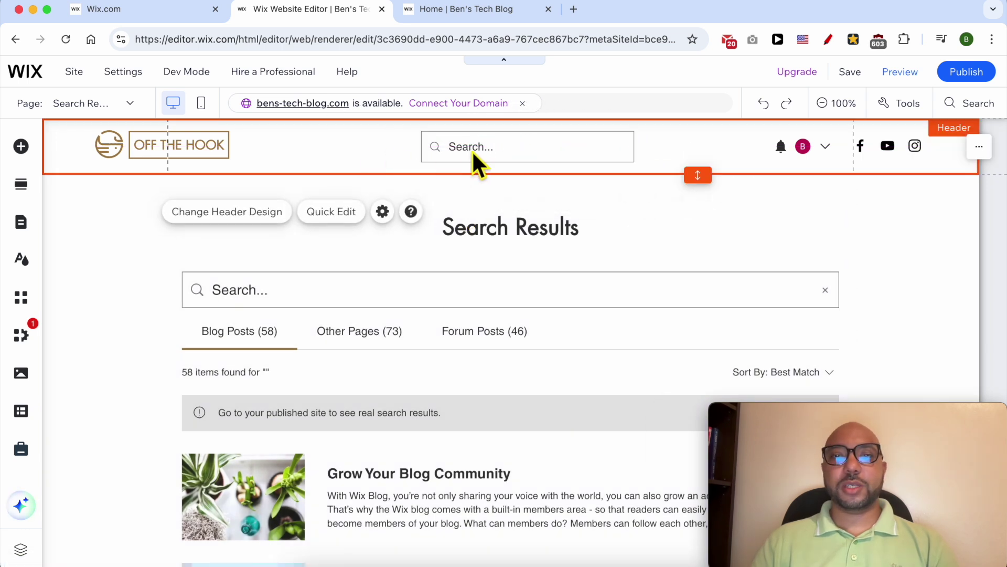
pyautogui.moveTo(566, 155); pyautogui.dragTo(513, 159)
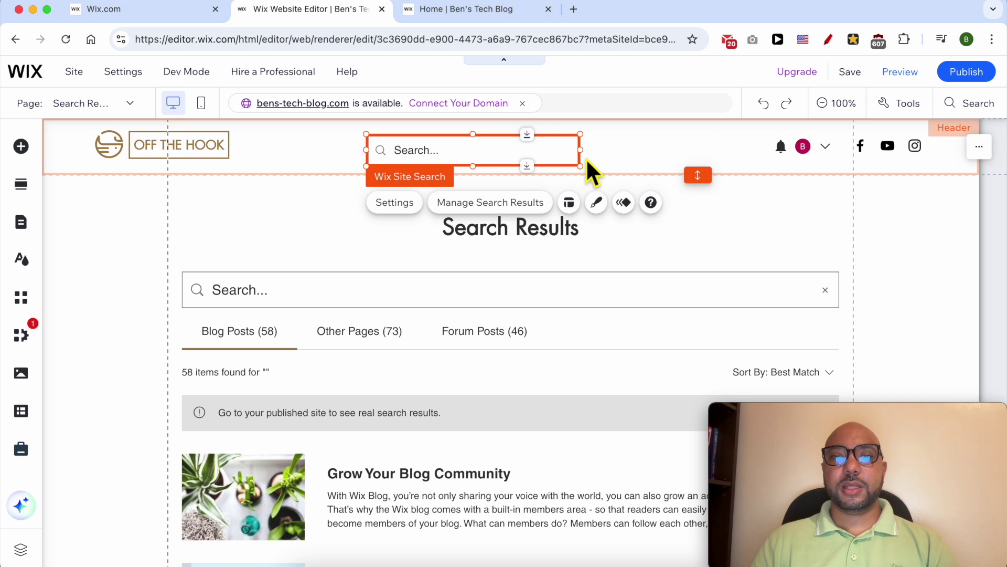
pyautogui.moveTo(594, 153); pyautogui.dragTo(705, 157)
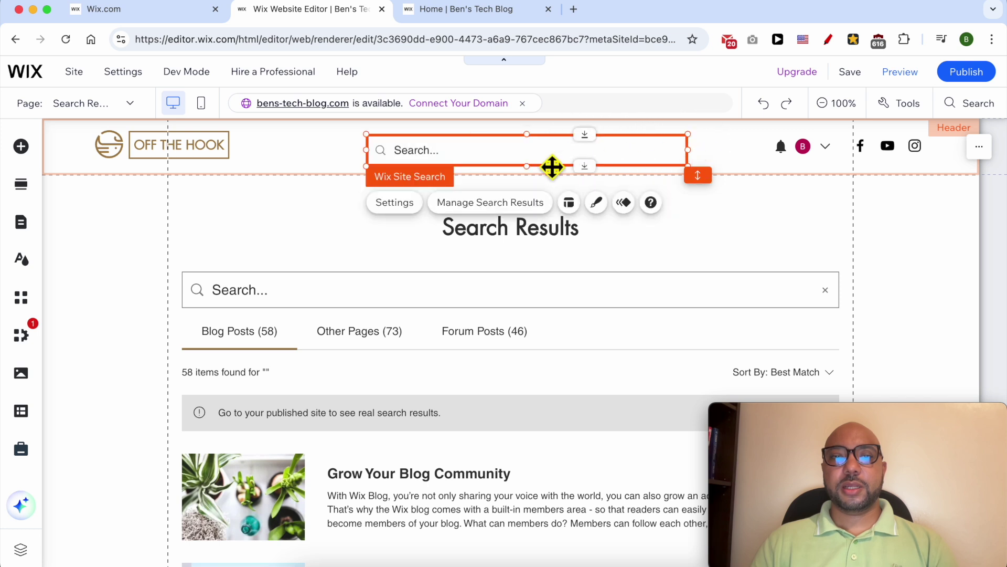
pyautogui.moveTo(636, 166); pyautogui.dragTo(620, 166)
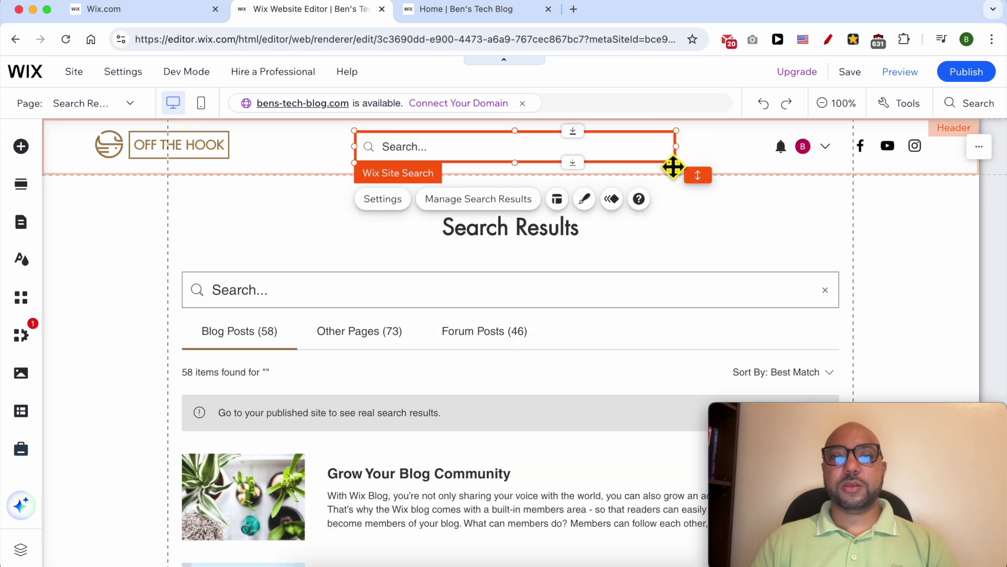
pyautogui.moveTo(682, 153); pyautogui.dragTo(714, 152)
pyautogui.moveTo(971, 78)
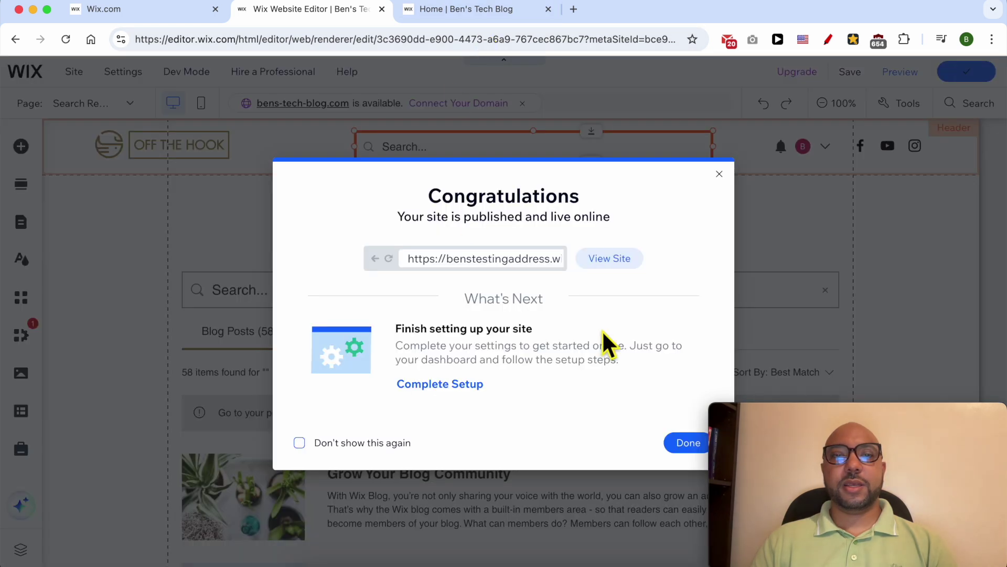
# Open the published blog in a new tab via View Site
pyautogui.click(609, 258)
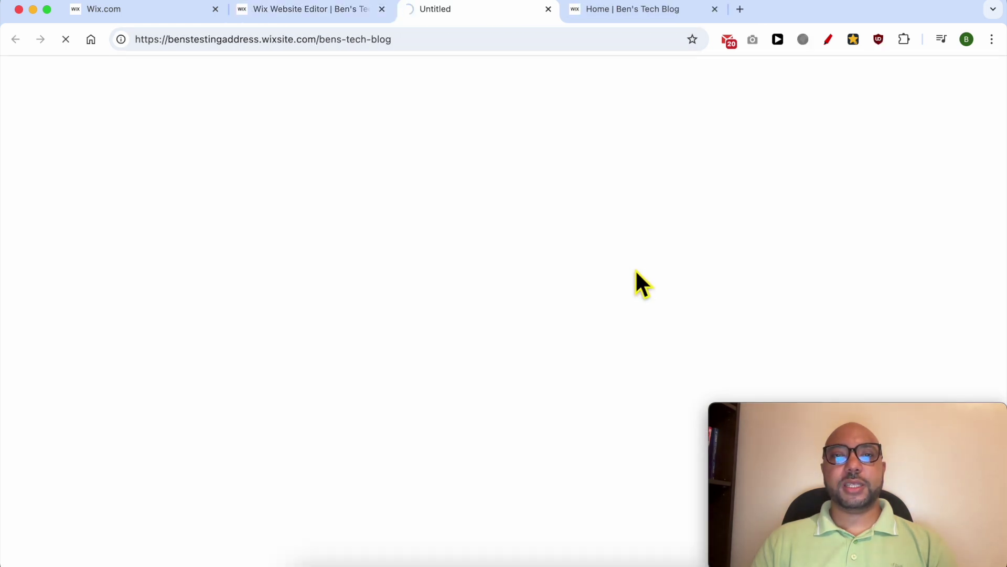